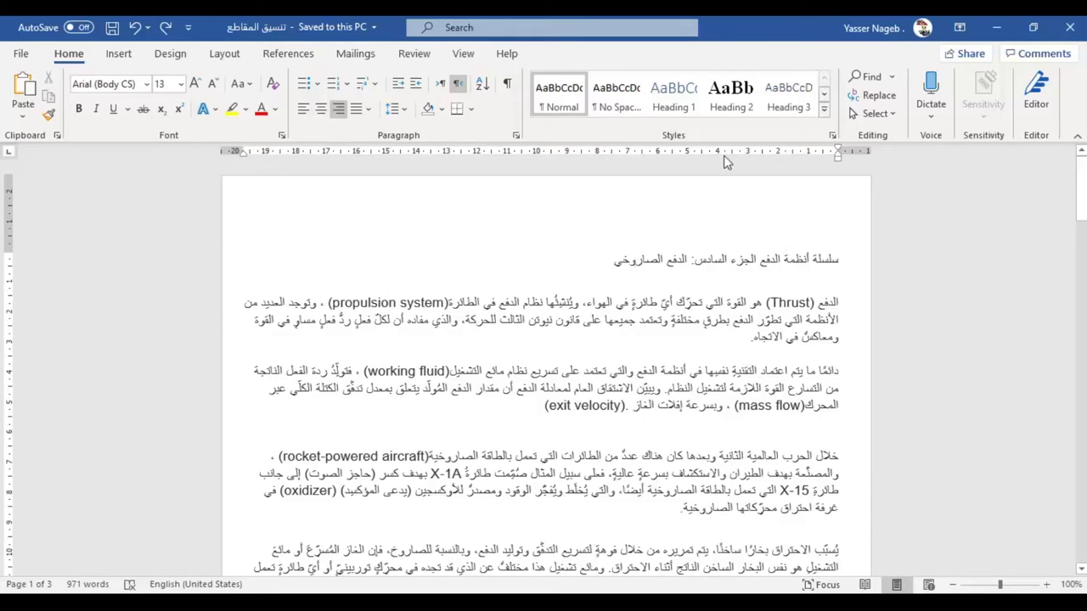
# Step: Extend the paragraphs further left on the ruler and shrink the top margin slightly
pyautogui.moveTo(244, 151); pyautogui.dragTo(280, 151)
pyautogui.moveTo(26, 258)
pyautogui.mouseDown()
pyautogui.moveTo(26, 235)
pyautogui.moveTo(26, 255)
pyautogui.mouseUp()
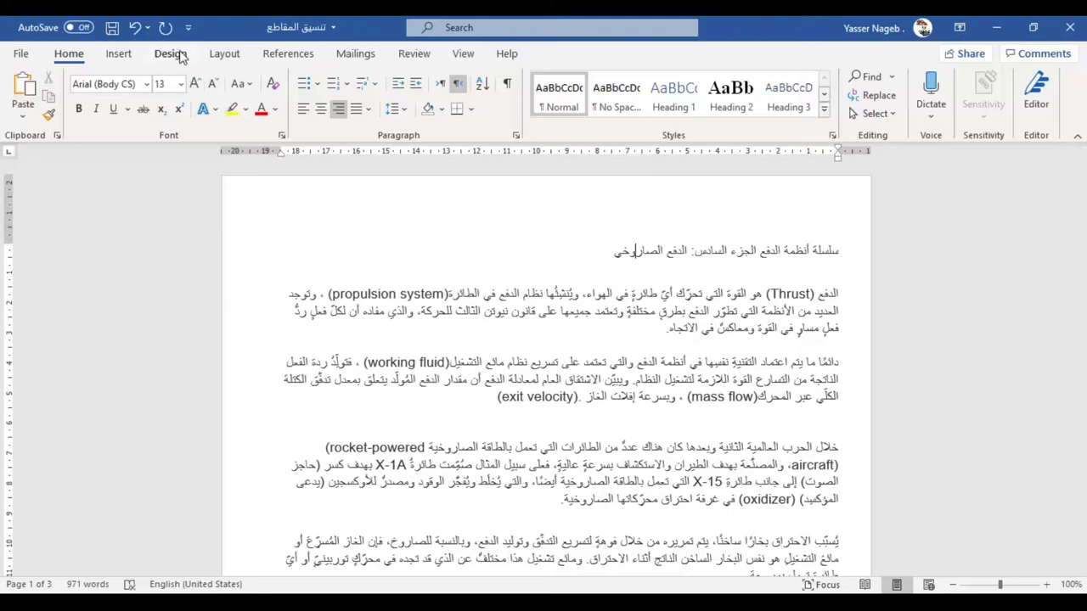
# Step: Apply the Narrow 1.27 cm margin preset, then bring up Custom Margins in Page Setup
pyautogui.click(218, 55)
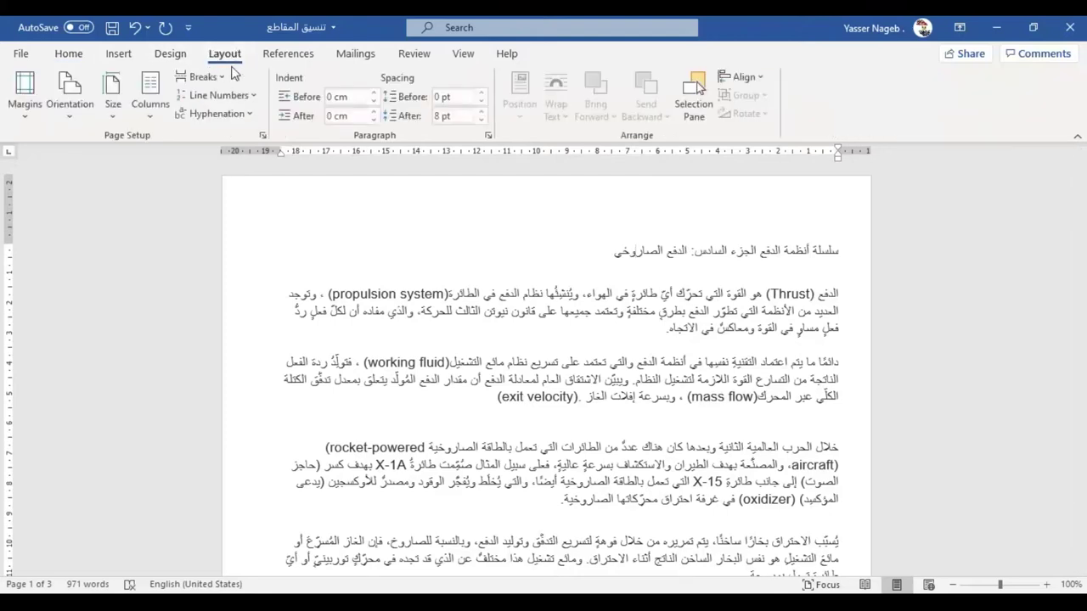
pyautogui.click(20, 119)
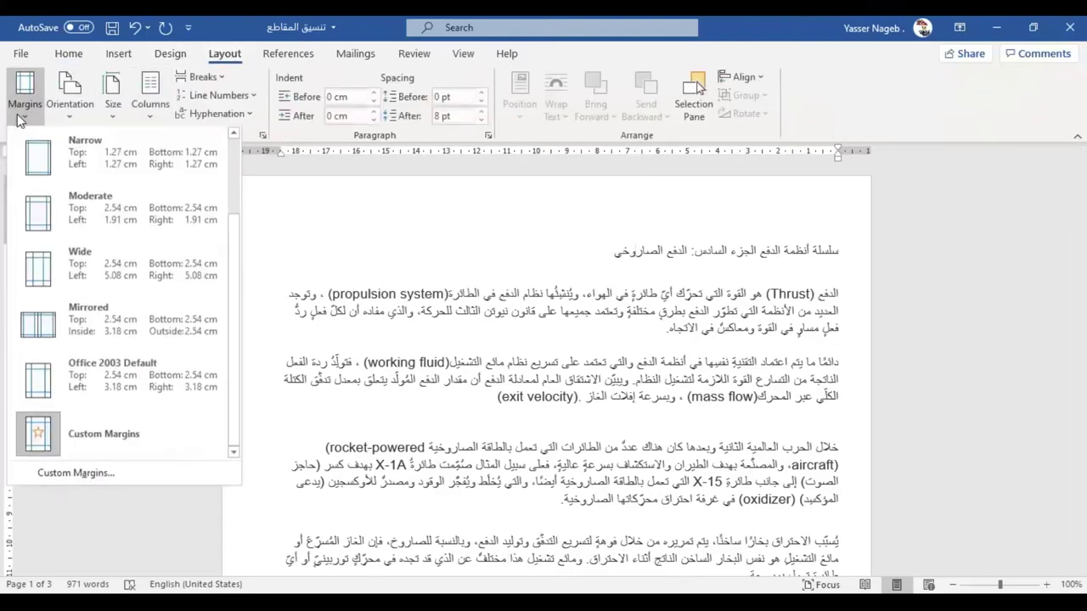
pyautogui.click(109, 162)
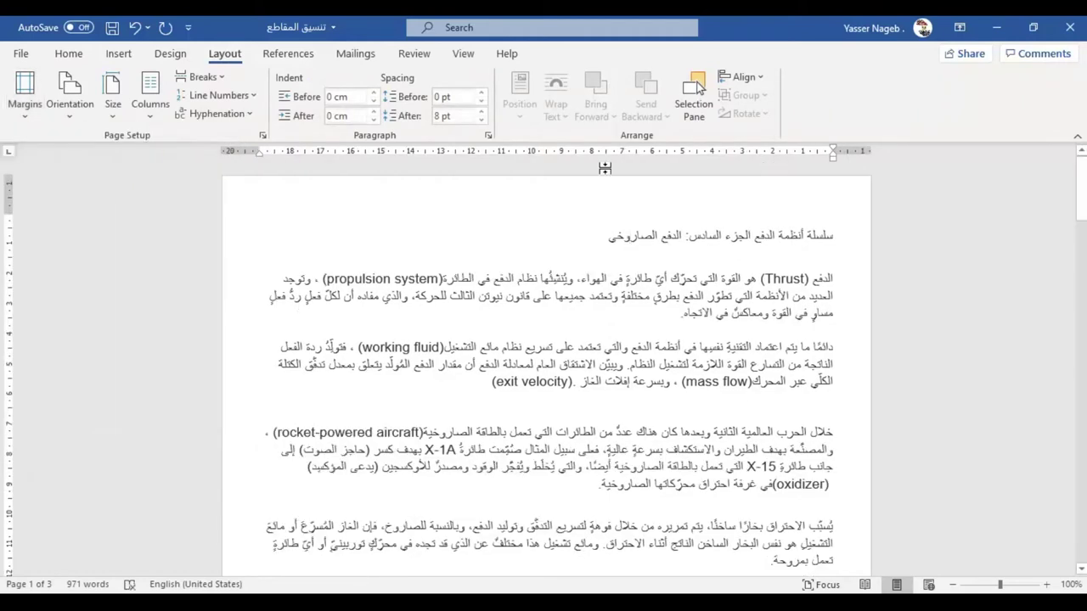
pyautogui.click(24, 92)
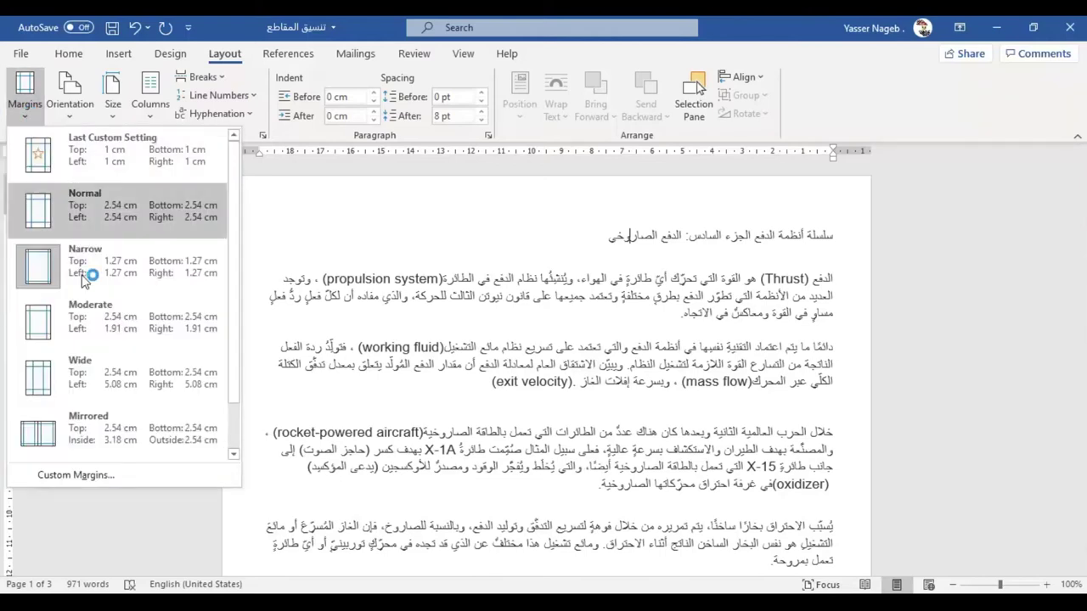
pyautogui.click(66, 480)
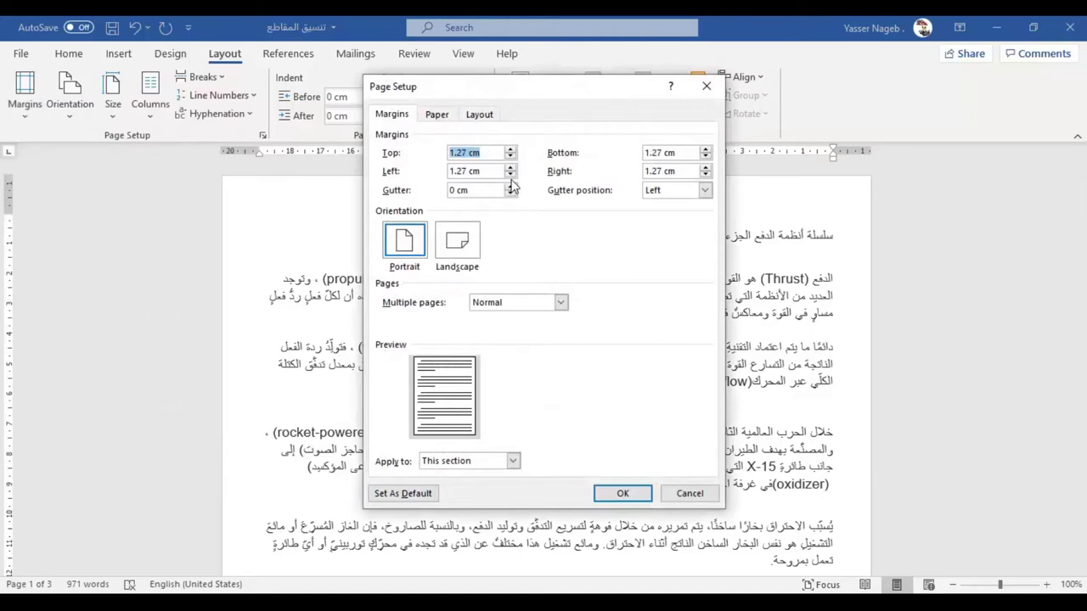
# Step: Raise the top, left, bottom and right margins to 2 cm each and confirm
pyautogui.click(511, 151)
pyautogui.click(510, 150)
pyautogui.click(510, 150)
pyautogui.click(511, 151)
pyautogui.click(511, 150)
pyautogui.click(511, 151)
pyautogui.click(510, 168)
pyautogui.click(510, 167)
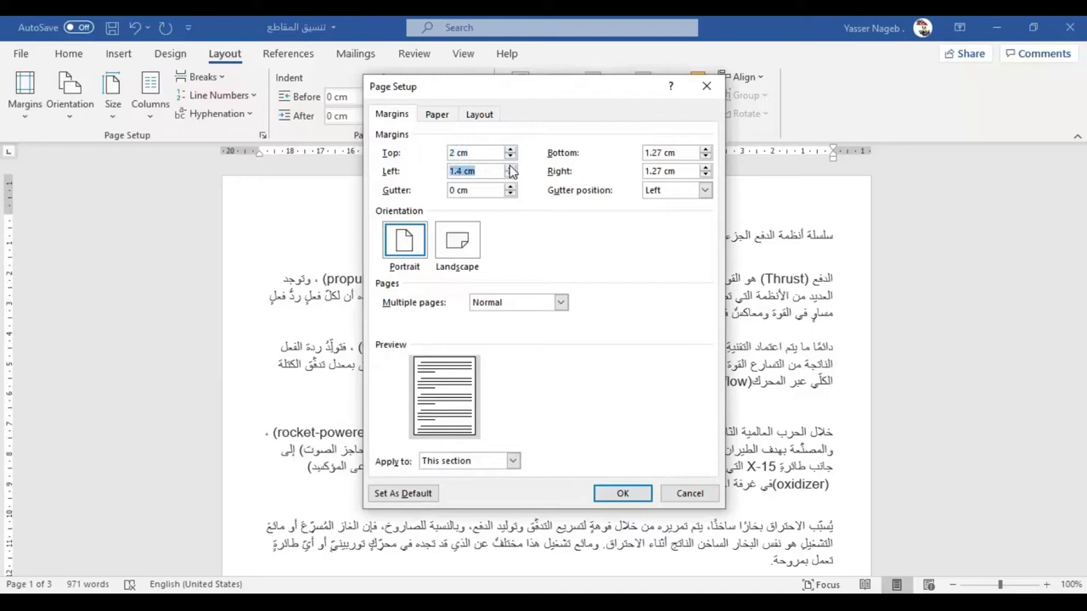
pyautogui.click(510, 167)
pyautogui.click(706, 149)
pyautogui.click(705, 149)
pyautogui.click(706, 149)
pyautogui.click(706, 149)
pyautogui.click(705, 149)
pyautogui.click(705, 167)
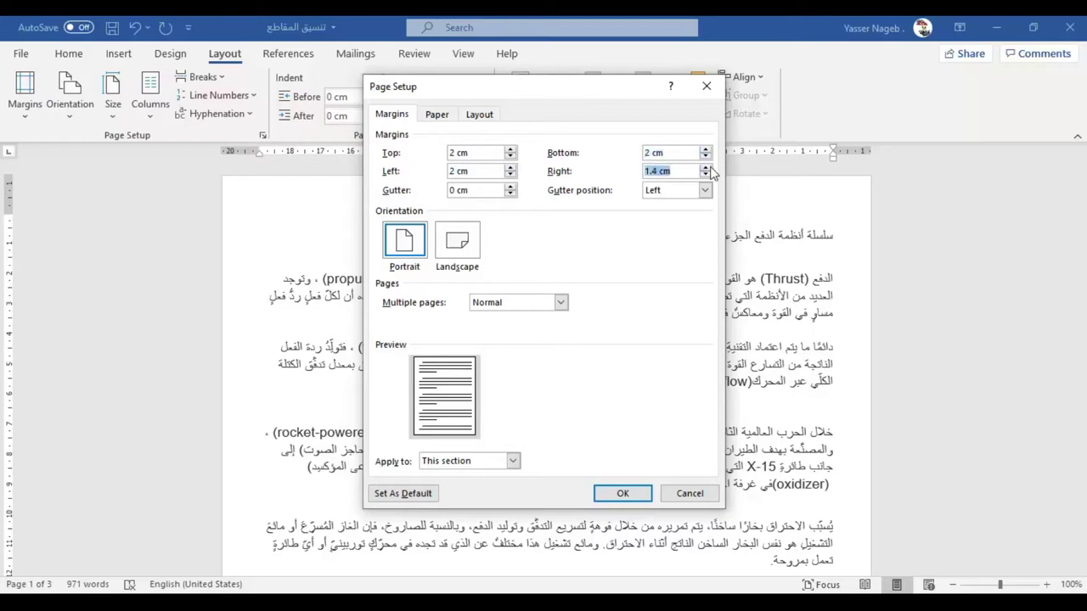
pyautogui.click(705, 167)
pyautogui.click(622, 494)
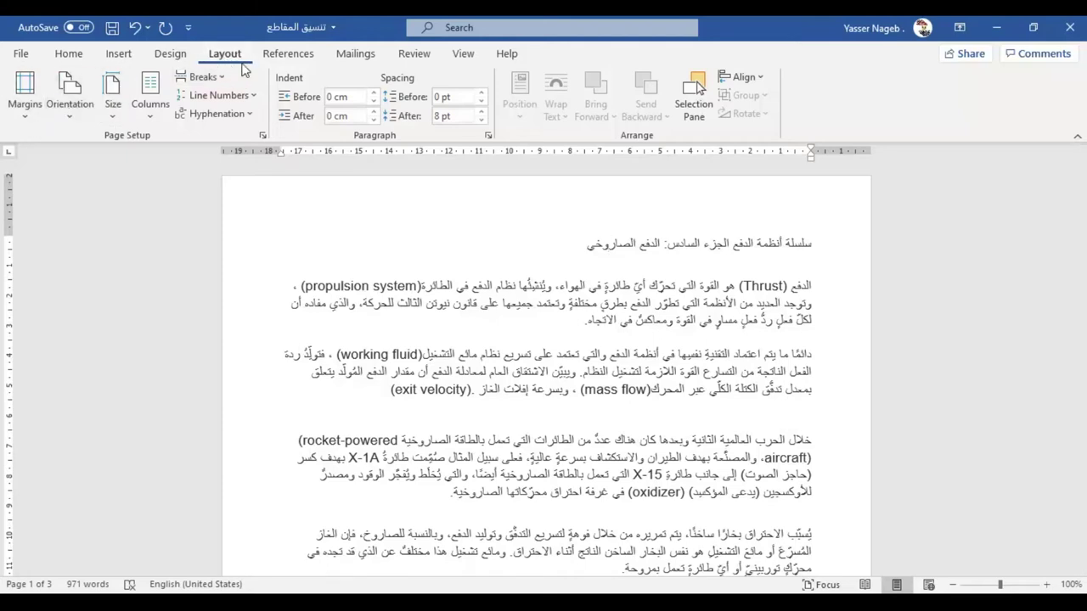
pyautogui.click(76, 114)
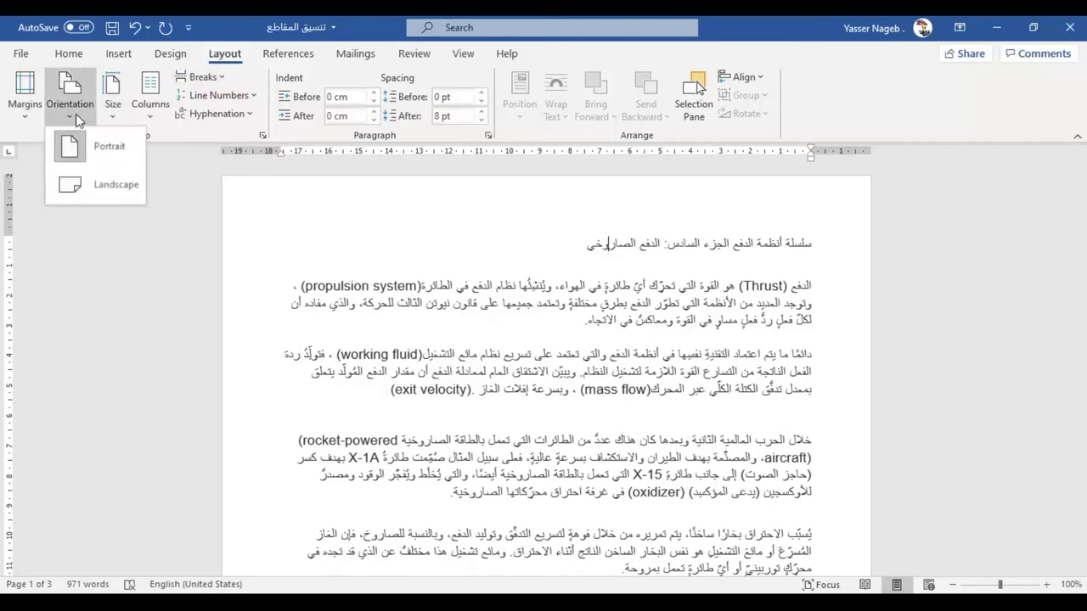
pyautogui.click(88, 182)
pyautogui.scroll(-5, 543, 356)
pyautogui.scroll(-2, 544, 356)
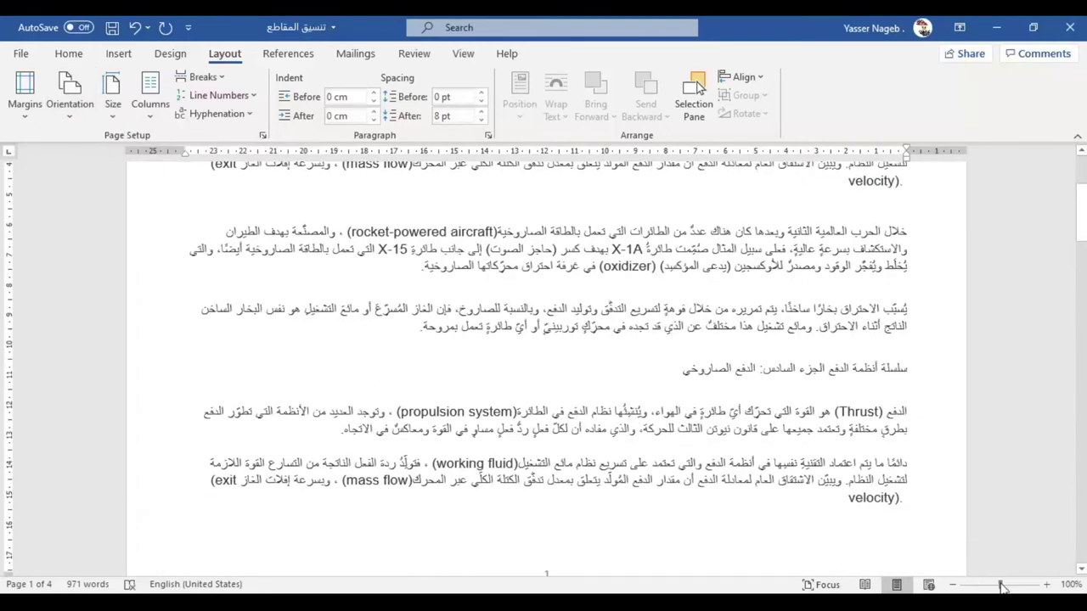
pyautogui.click(952, 584)
pyautogui.click(953, 584)
pyautogui.click(953, 585)
pyautogui.click(953, 584)
pyautogui.click(952, 584)
pyautogui.scroll(2, 784, 485)
pyautogui.scroll(2, 784, 488)
pyautogui.scroll(1, 782, 492)
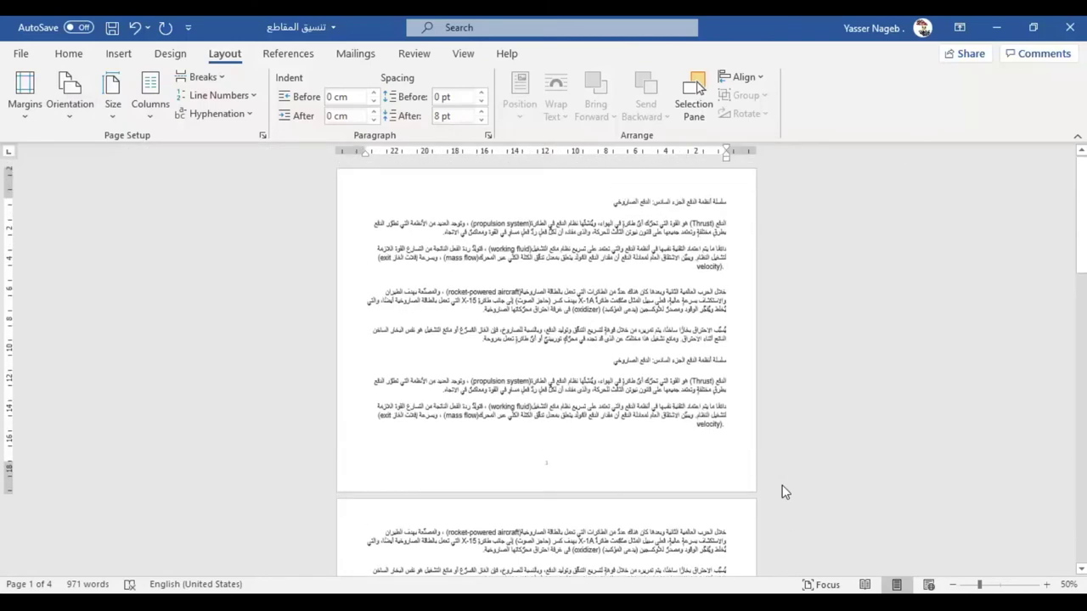
pyautogui.click(75, 100)
pyautogui.click(83, 158)
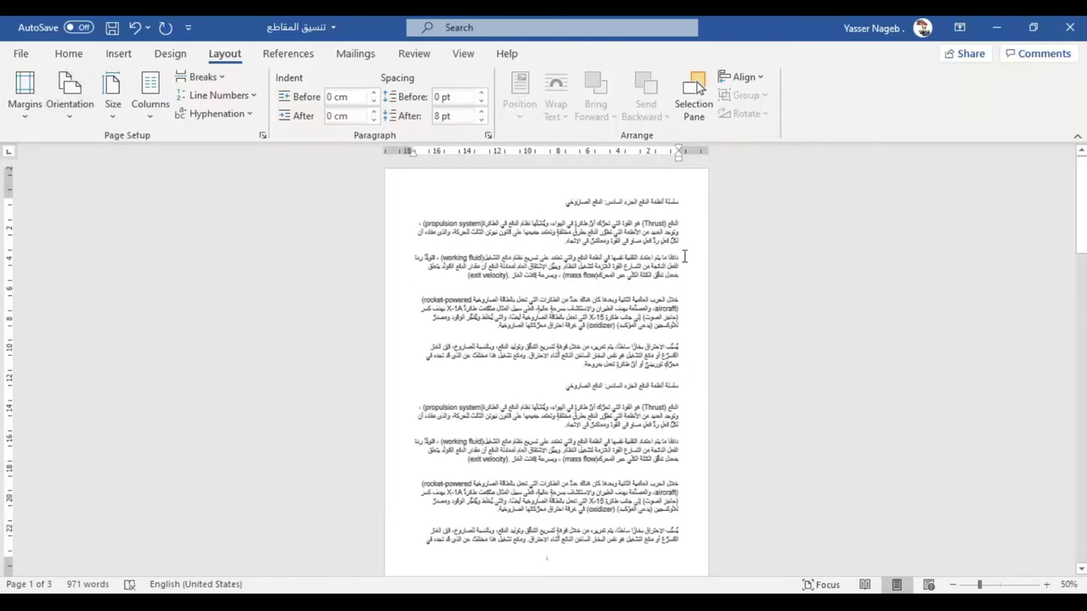
pyautogui.scroll(-1, 534, 465)
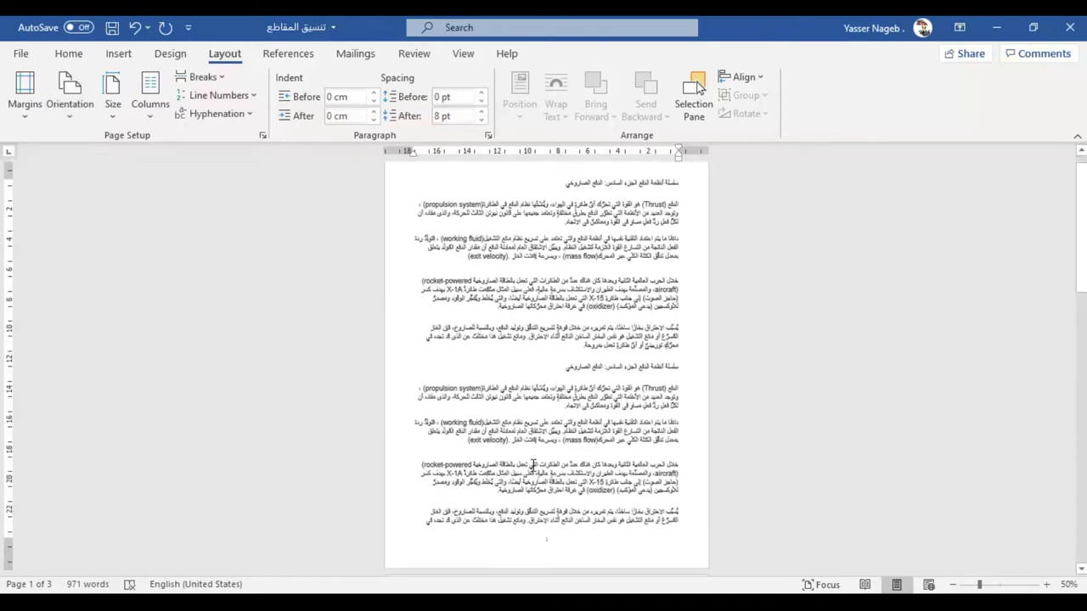
pyautogui.scroll(-1, 467, 365)
pyautogui.scroll(-2, 466, 362)
pyautogui.scroll(-2, 465, 361)
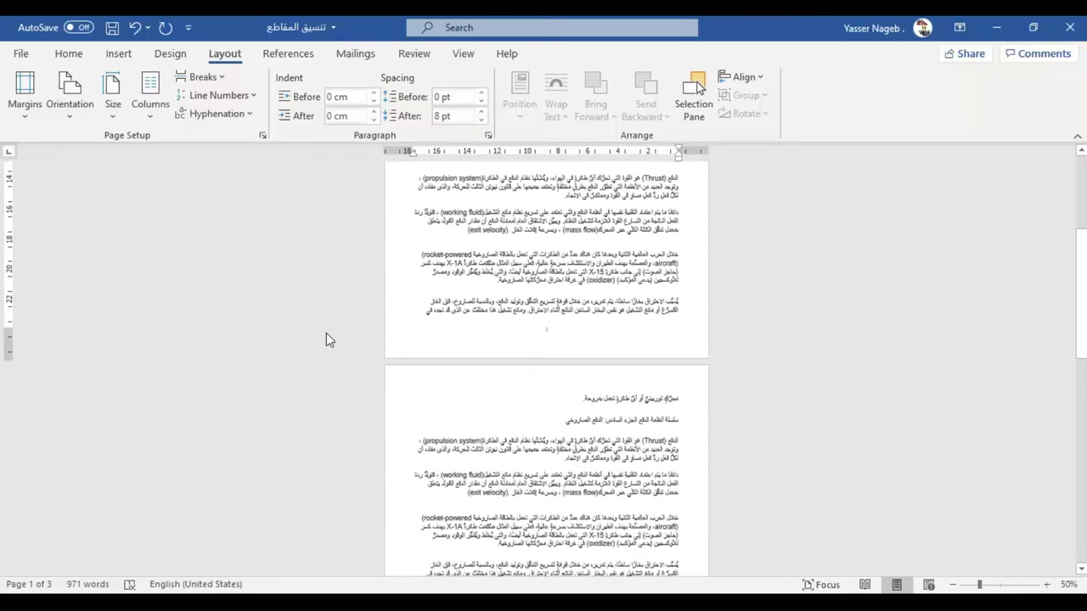
pyautogui.click(415, 315)
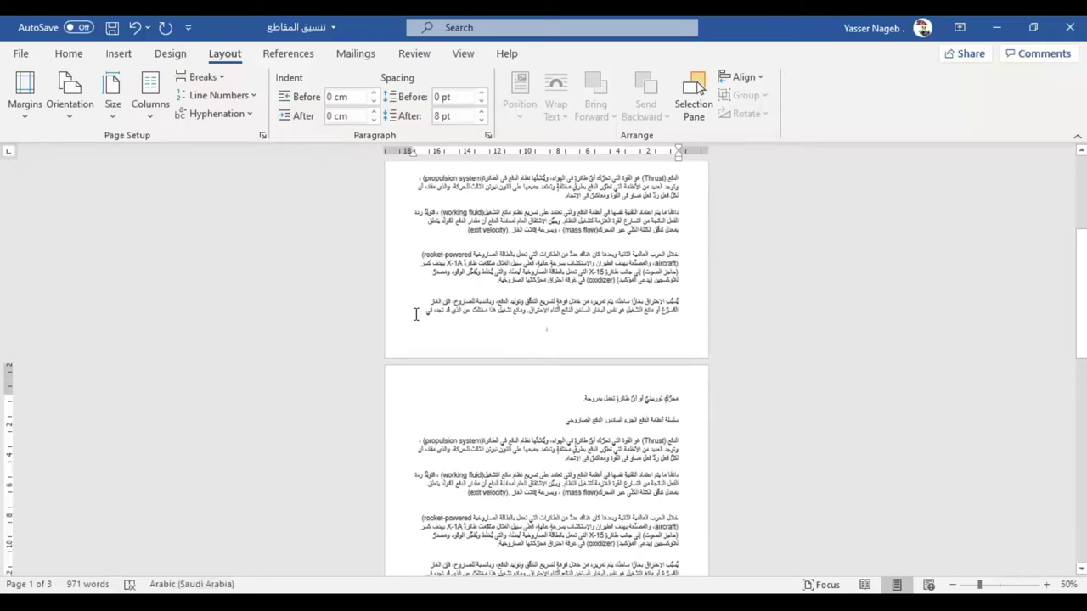
# Step: Set landscape orientation from this point forward in Page Setup
pyautogui.click(262, 135)
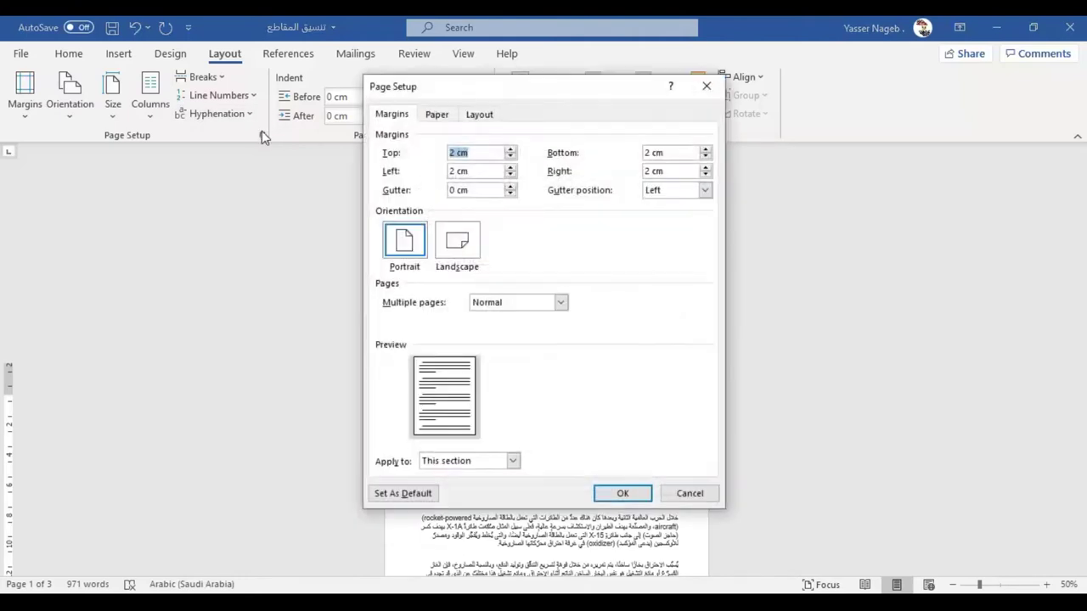
pyautogui.click(461, 246)
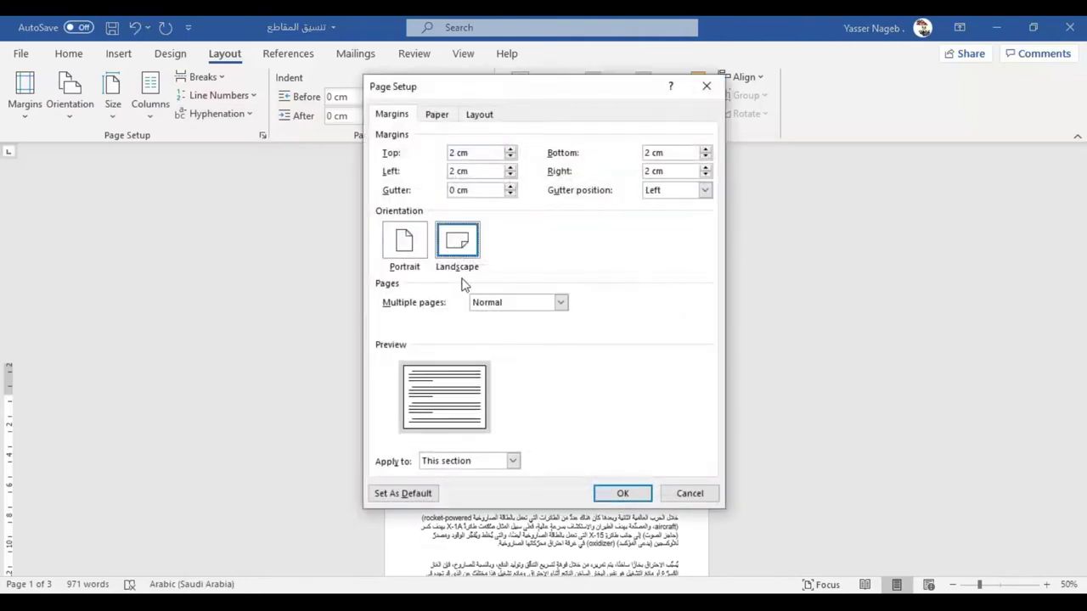
pyautogui.click(491, 466)
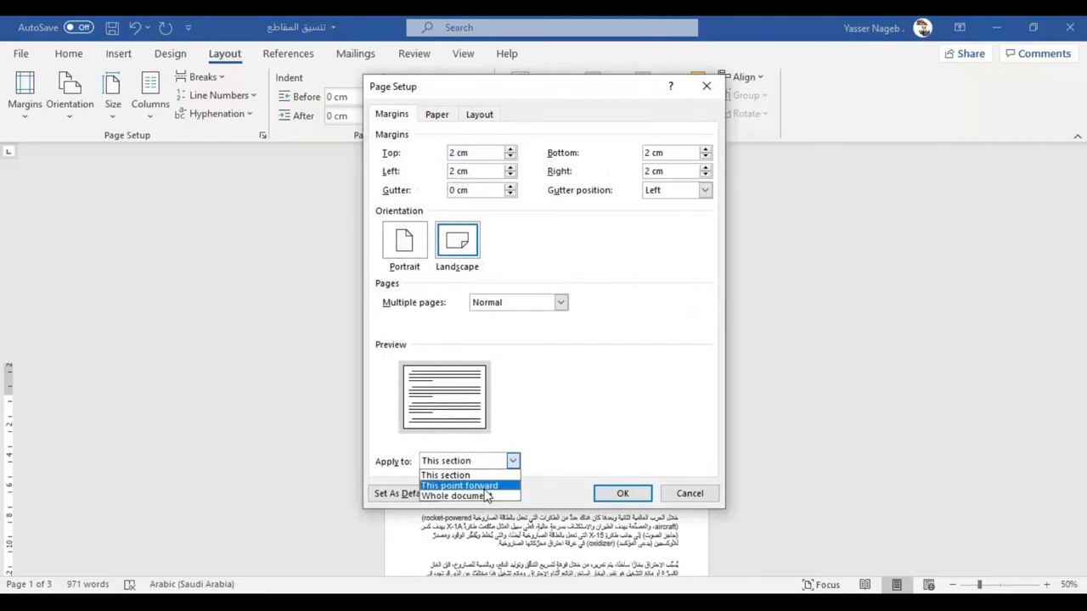
pyautogui.click(488, 489)
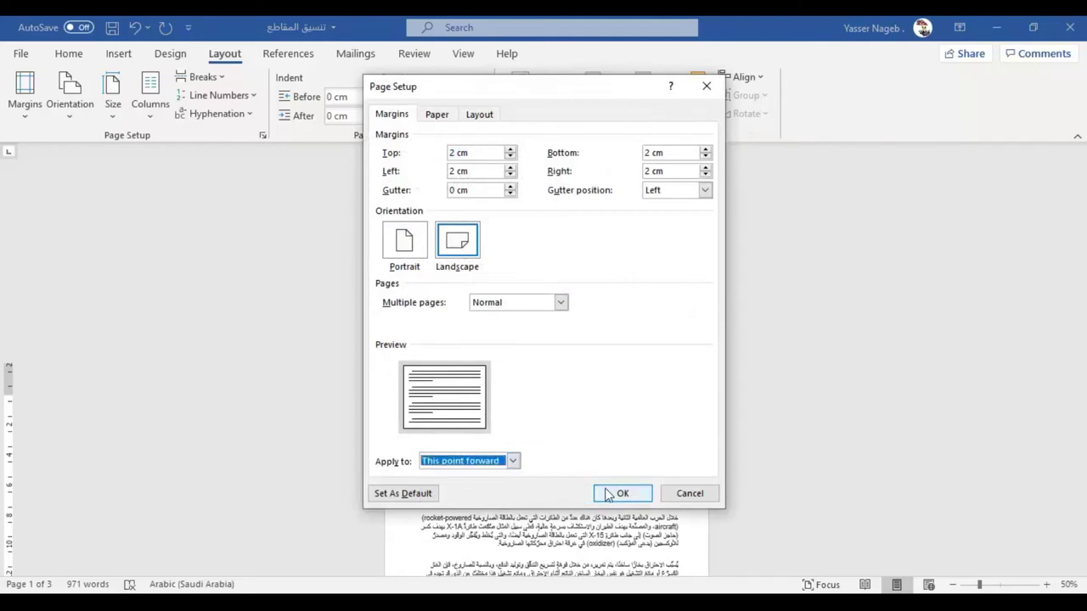
pyautogui.click(608, 495)
pyautogui.scroll(2, 552, 439)
pyautogui.scroll(3, 553, 439)
pyautogui.scroll(3, 556, 284)
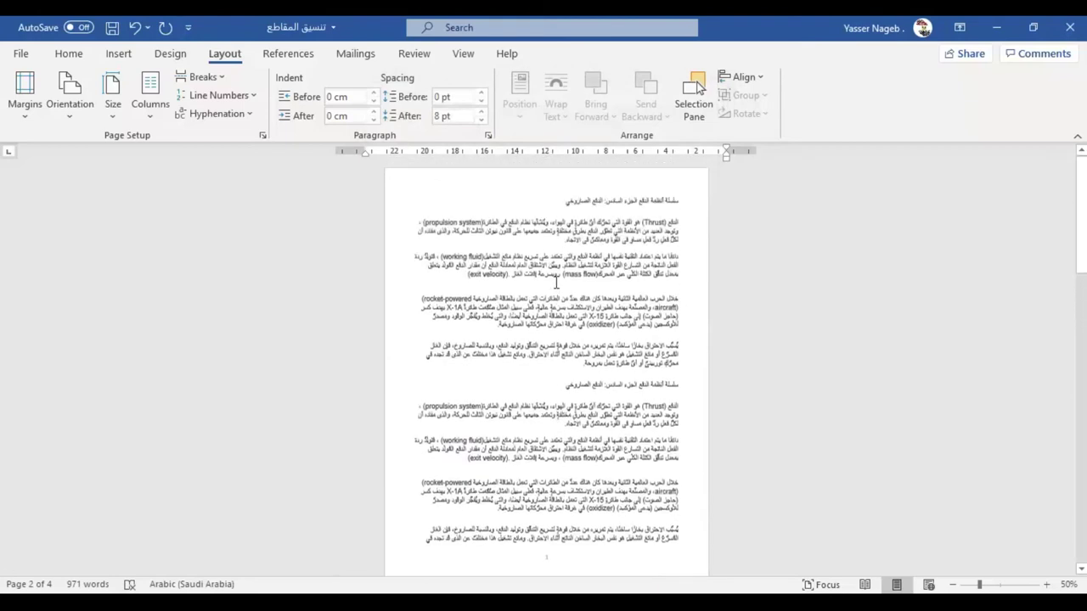
pyautogui.scroll(-5, 557, 284)
pyautogui.scroll(-5, 557, 284)
pyautogui.scroll(-3, 556, 283)
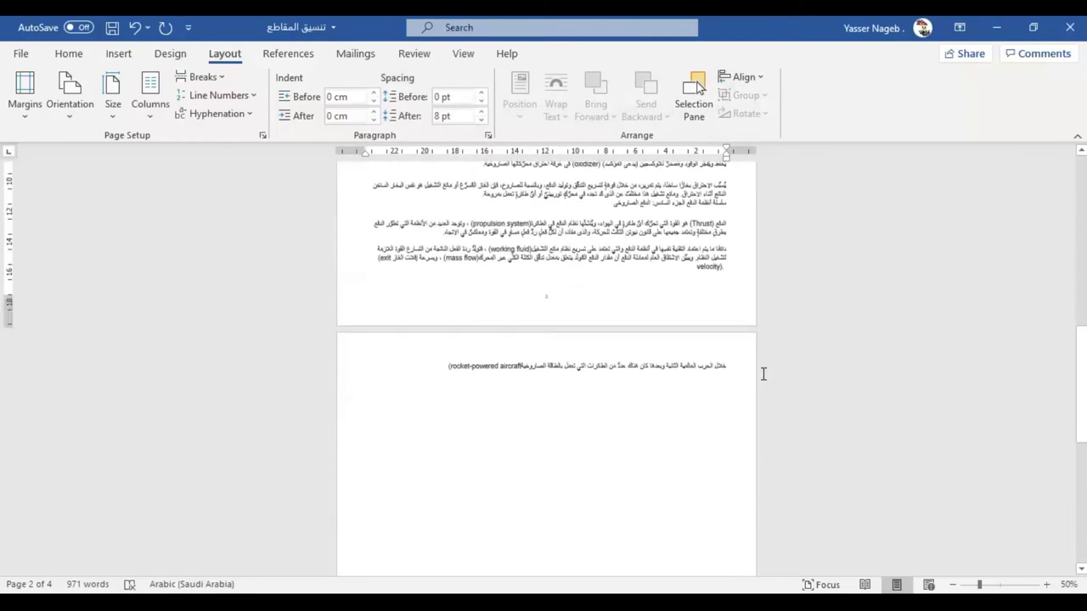
# Step: On page 3, switch back to portrait orientation from this point forward
pyautogui.click(734, 370)
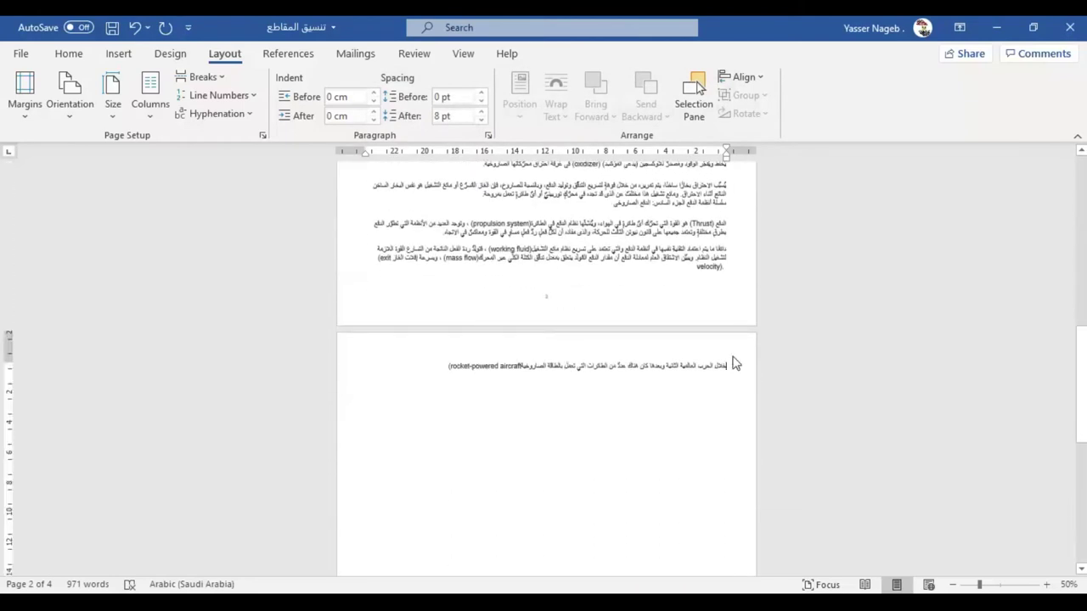
pyautogui.click(263, 134)
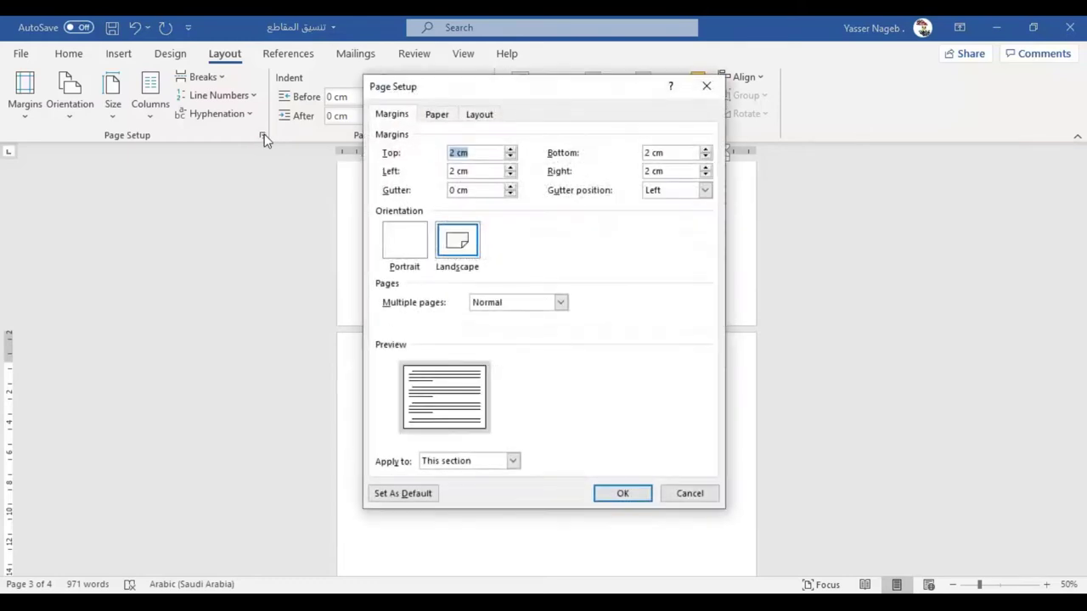
pyautogui.click(413, 249)
pyautogui.click(494, 461)
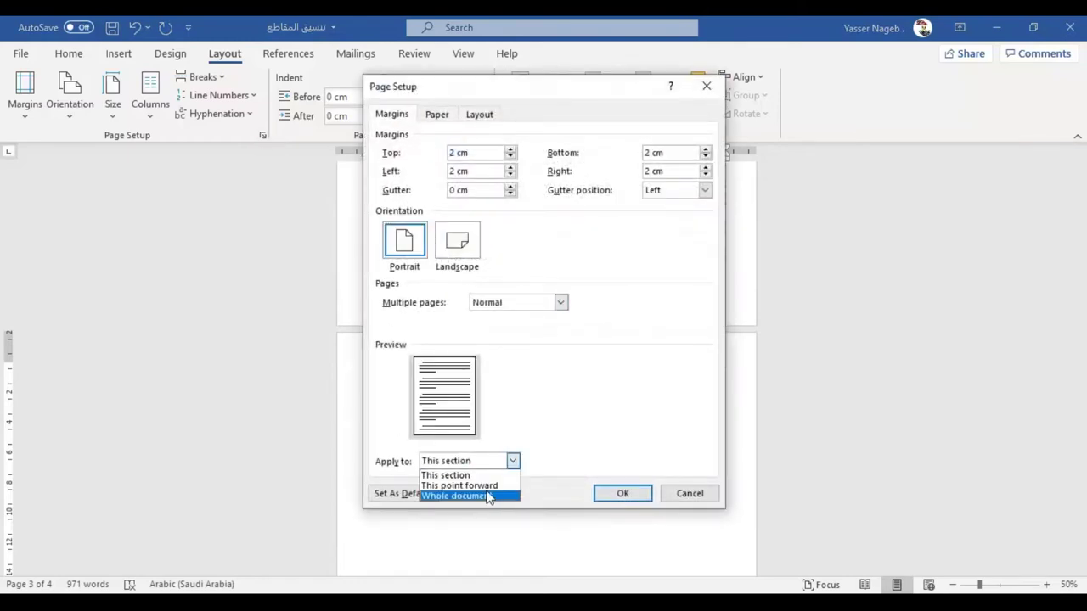
pyautogui.click(478, 488)
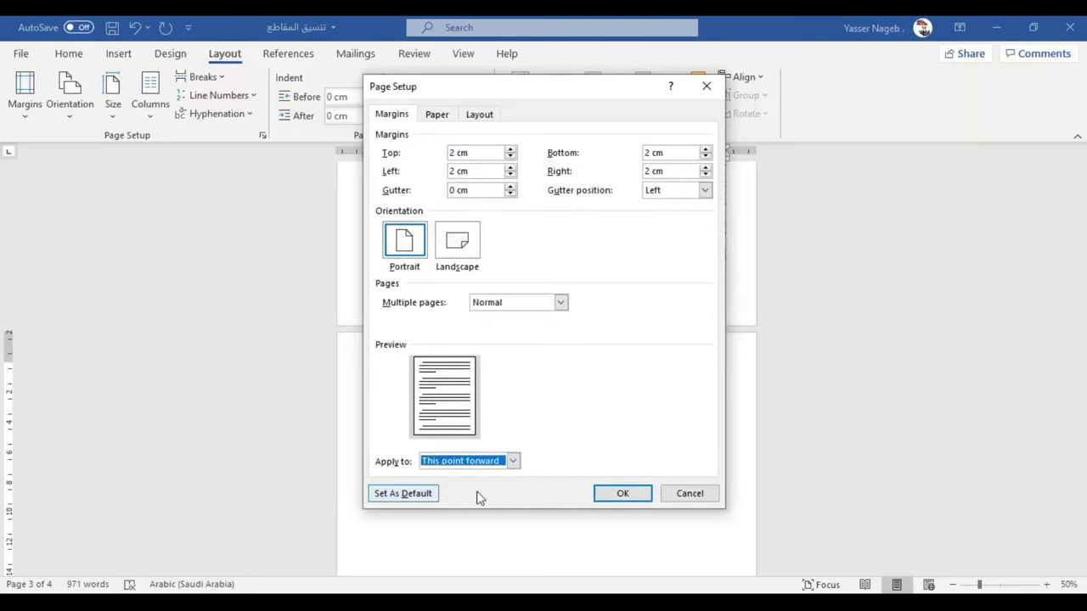
pyautogui.click(621, 494)
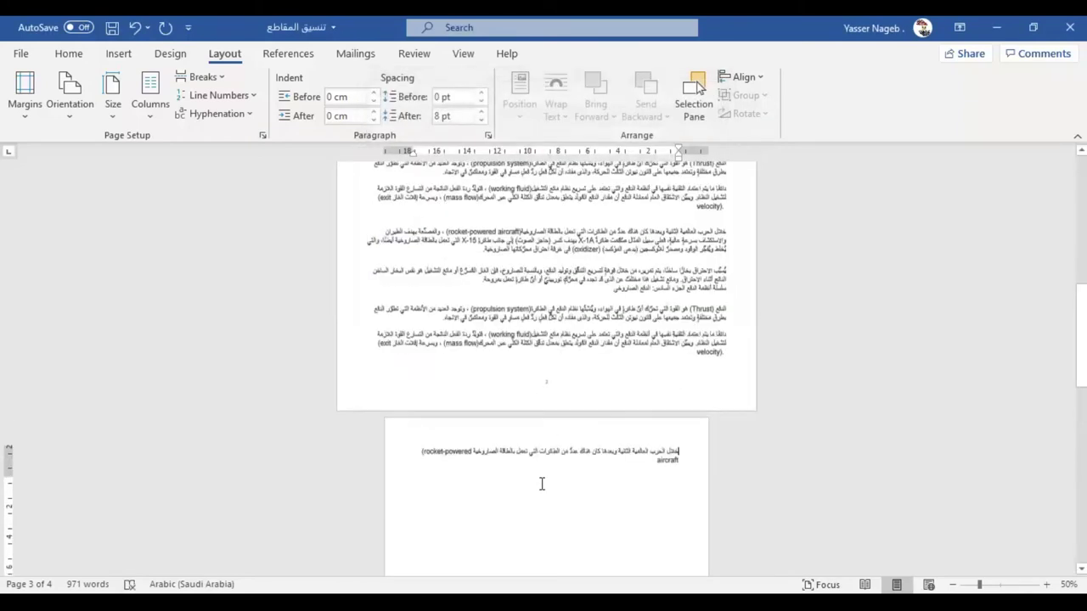
pyautogui.scroll(2, 534, 451)
pyautogui.scroll(3, 524, 399)
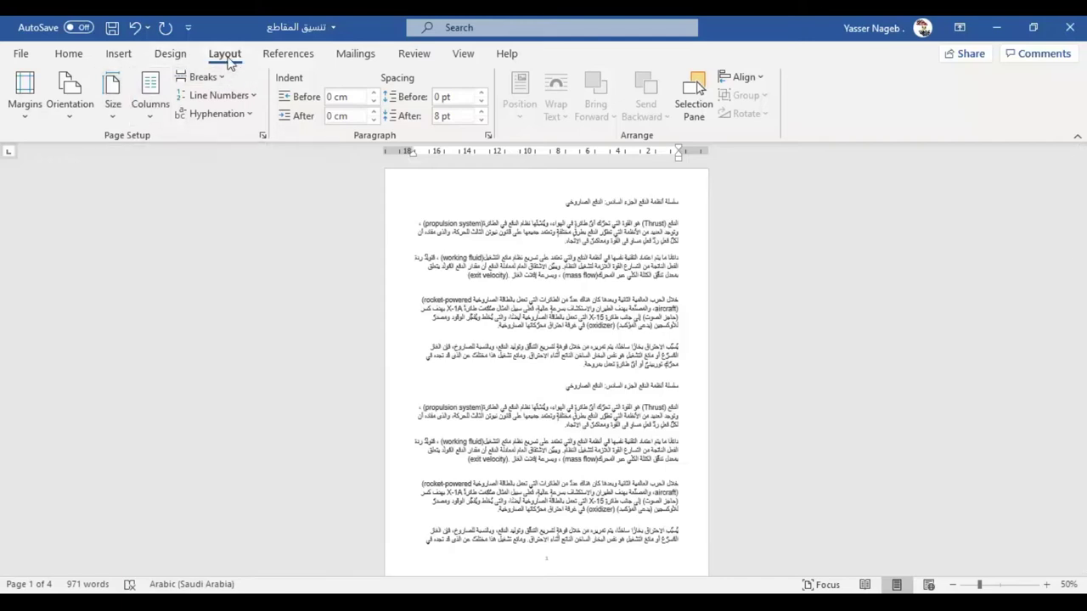
# Step: Change the paper size to A4 and return to the top of page 1
pyautogui.click(112, 106)
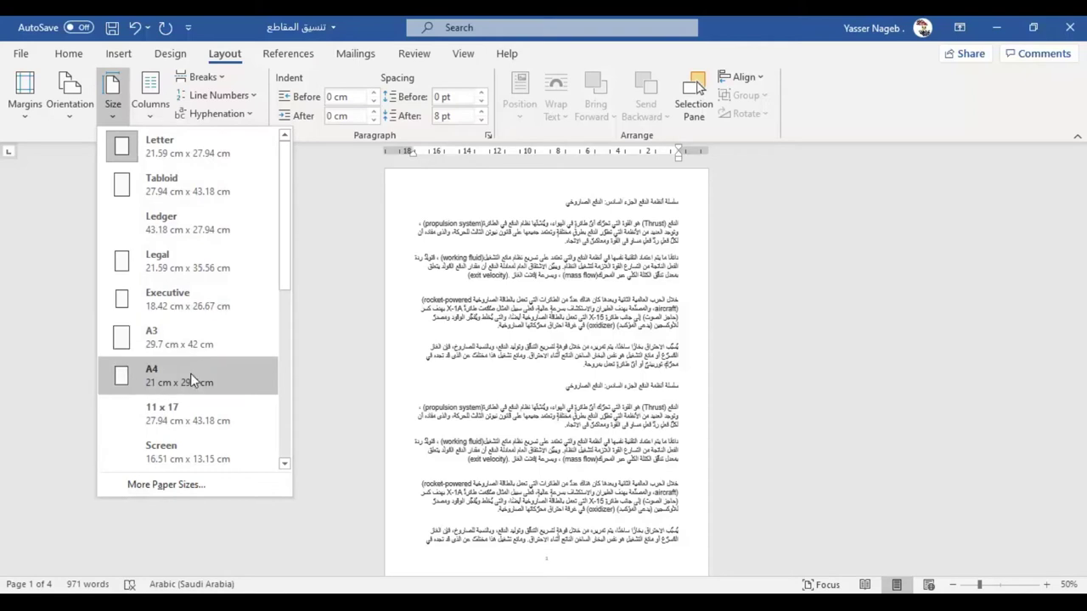
pyautogui.click(167, 385)
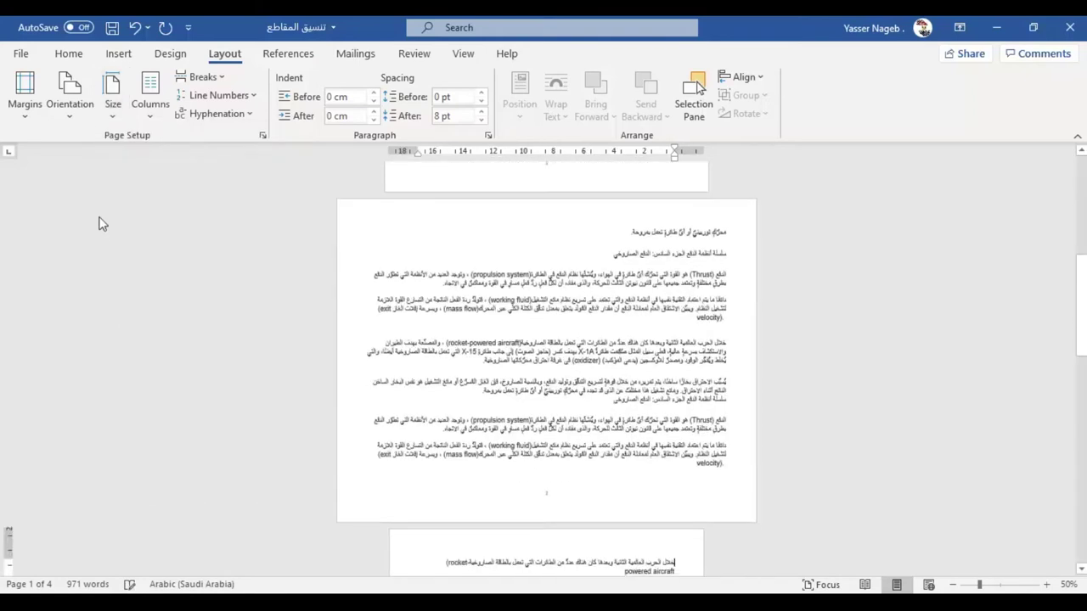
pyautogui.scroll(-3, 396, 317)
pyautogui.scroll(10, 397, 318)
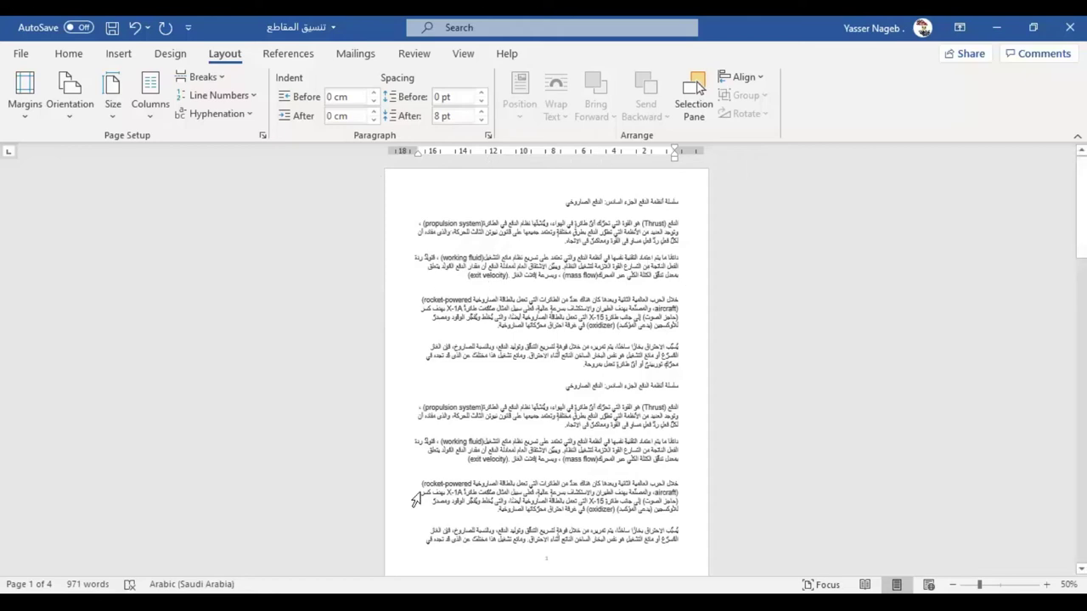
# Step: Split the article text into two columns
pyautogui.click(151, 121)
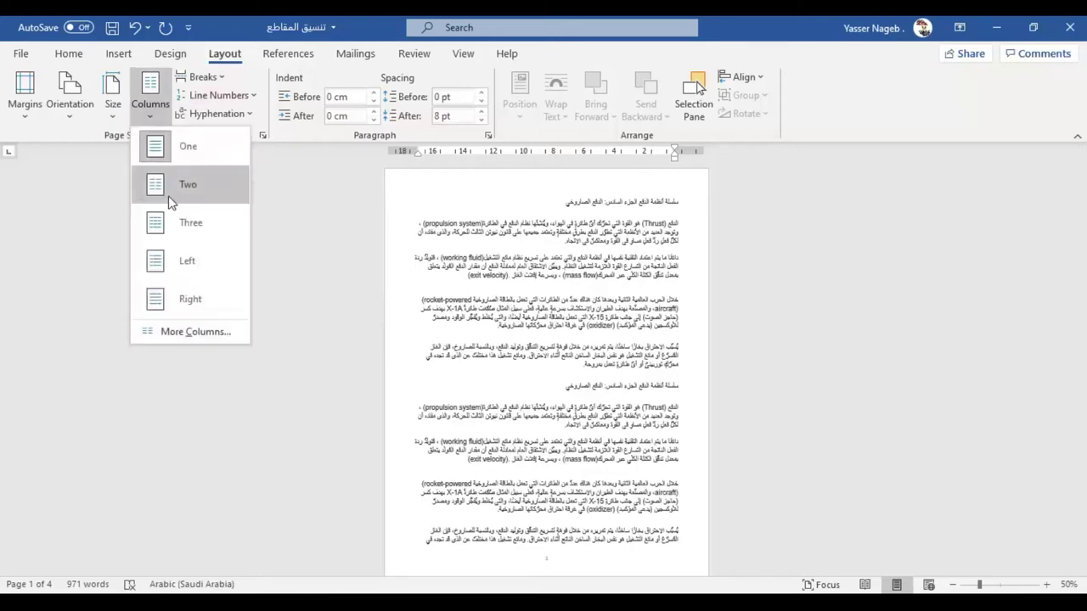
pyautogui.click(168, 202)
pyautogui.scroll(3, 553, 349)
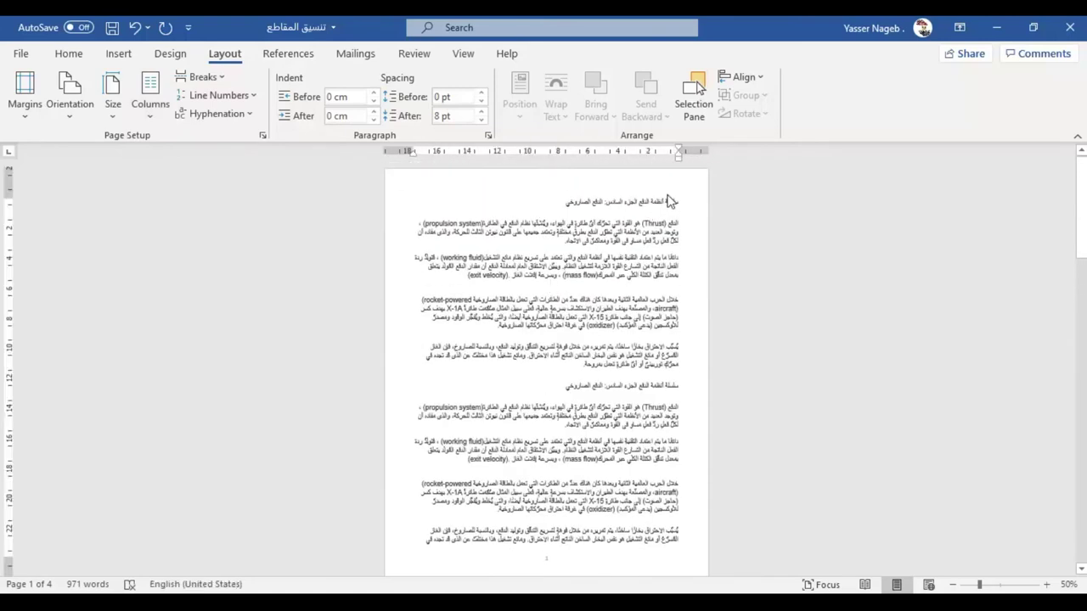
# Step: Place the cursor after 'powered aircraft' and check the 2 cm margins in Page Setup
pyautogui.click(679, 204)
pyautogui.scroll(-5, 637, 255)
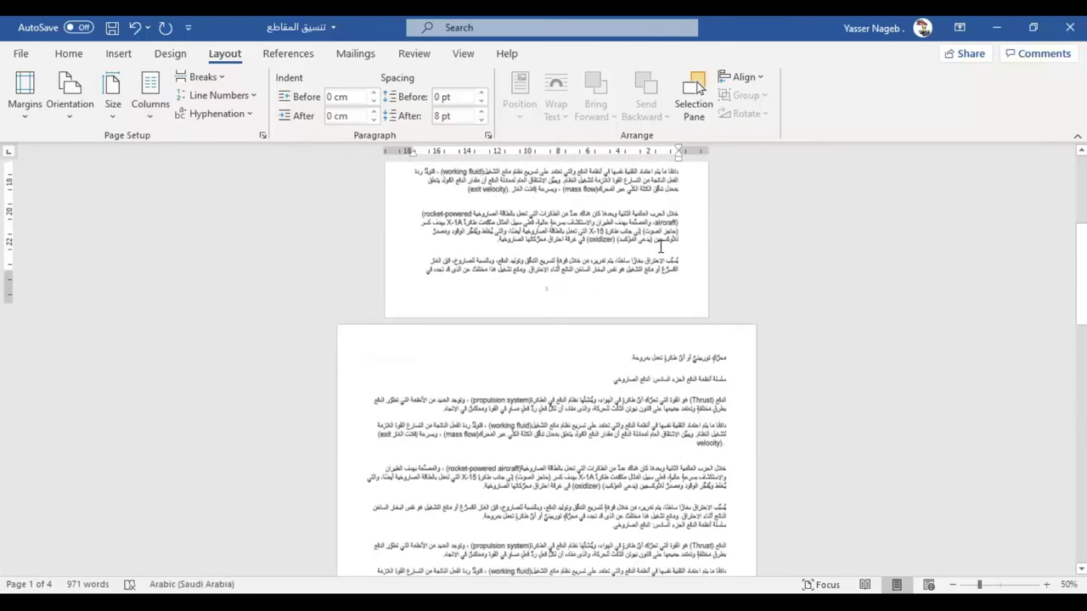
pyautogui.scroll(-4, 602, 316)
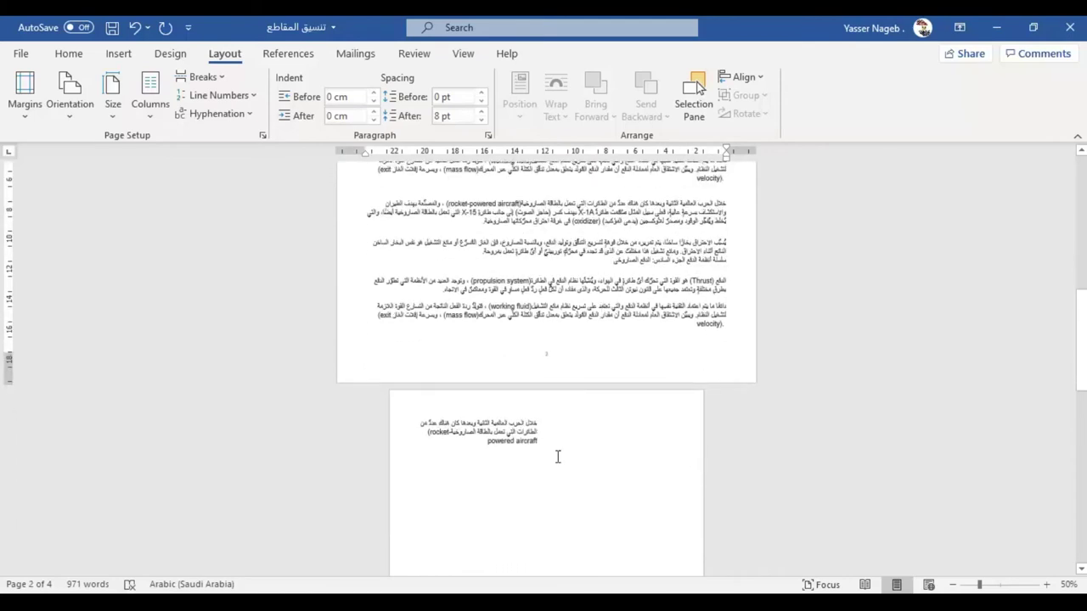
pyautogui.click(557, 433)
pyautogui.scroll(-3, 544, 391)
pyautogui.click(522, 362)
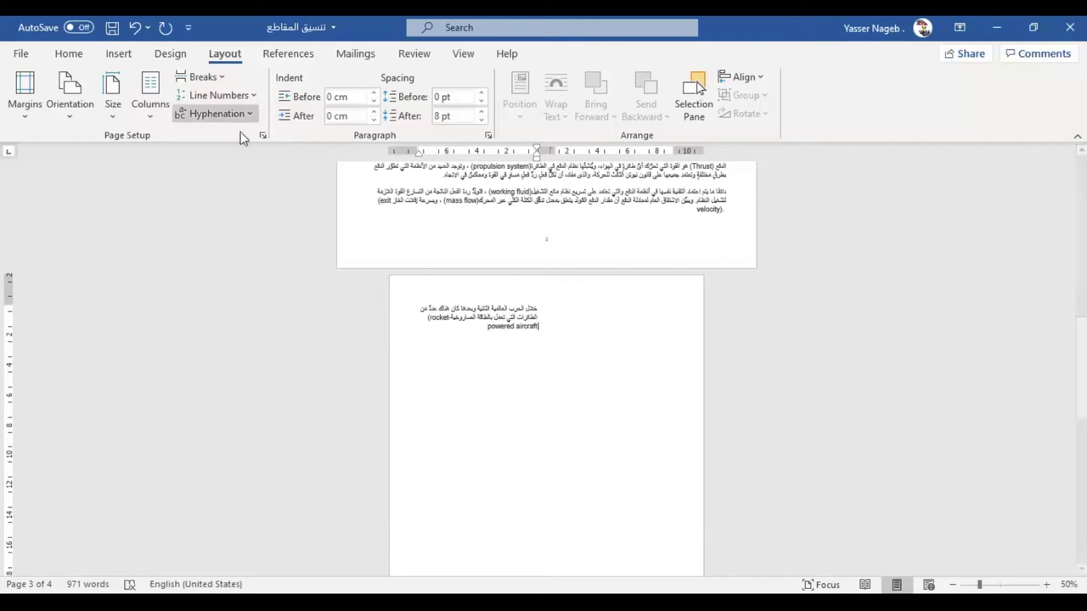
pyautogui.click(263, 136)
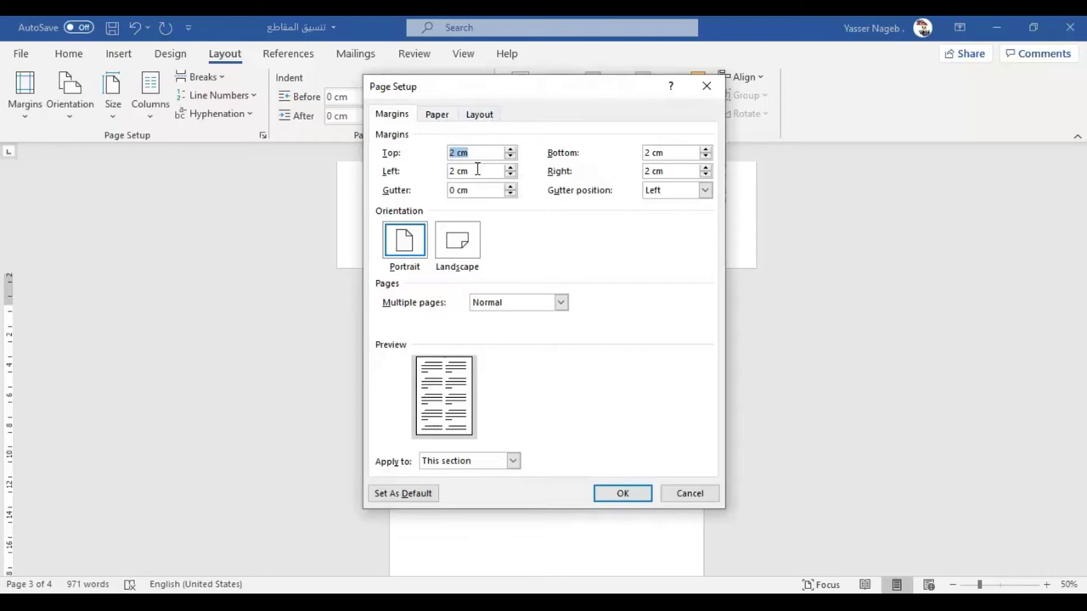
# Step: Close Page Setup and make the two columns flow right-to-left via More Columns
pyautogui.click(706, 87)
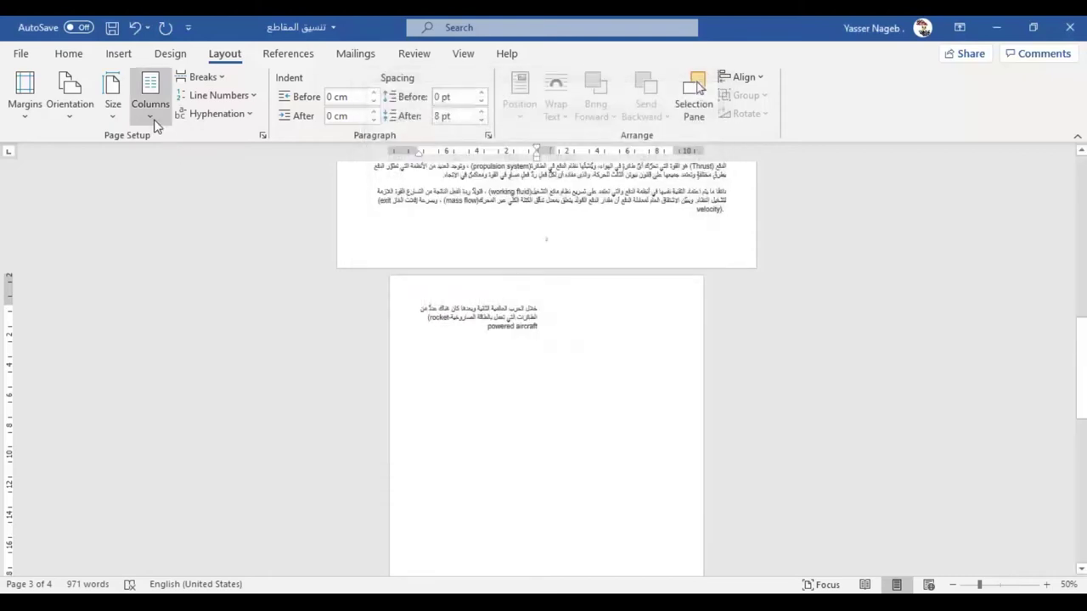
pyautogui.click(153, 117)
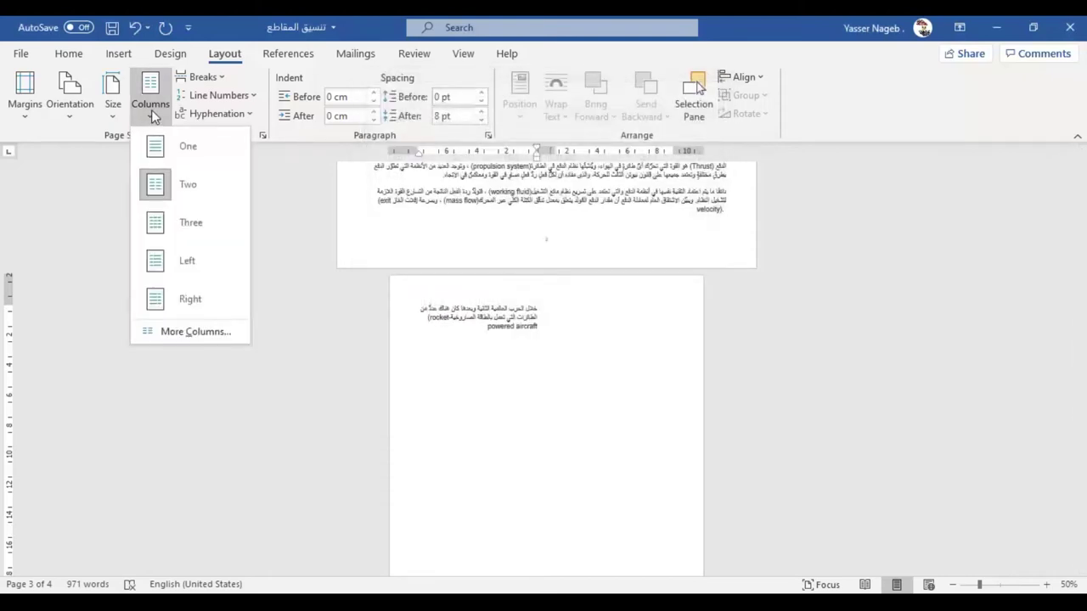
pyautogui.click(176, 332)
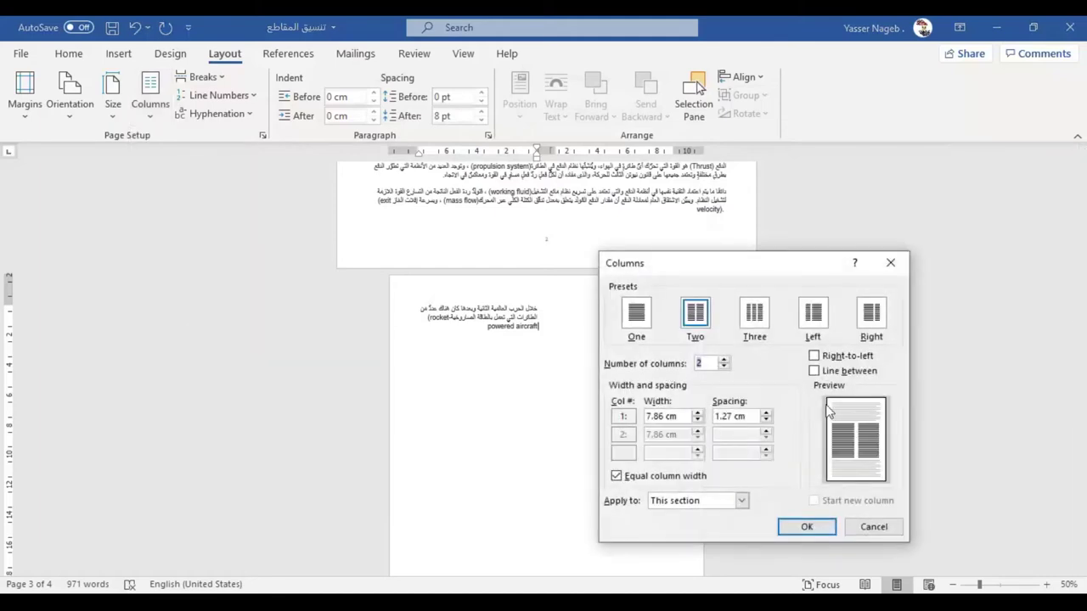
pyautogui.click(823, 362)
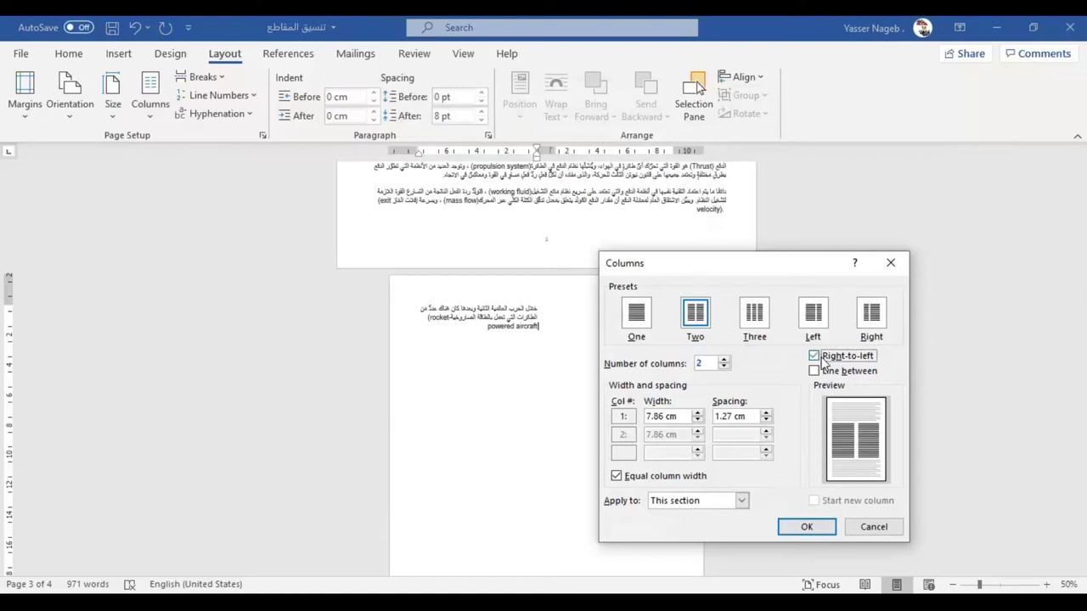
pyautogui.click(816, 530)
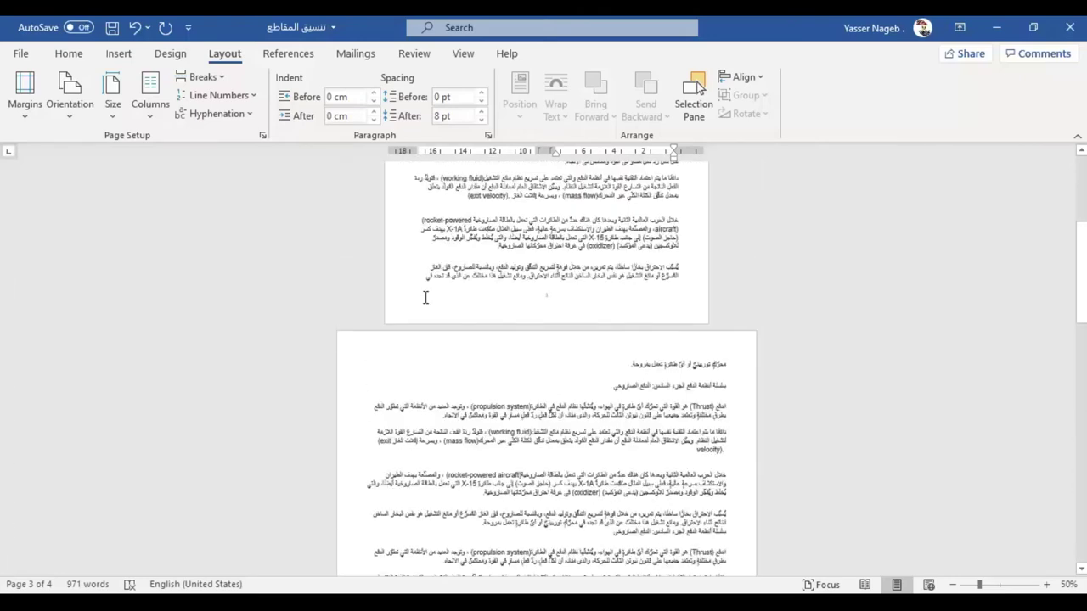
# Step: With the cursor in the Arabic paragraph, bring up Page Color on the Design tab
pyautogui.scroll(3, 516, 292)
pyautogui.scroll(2, 527, 272)
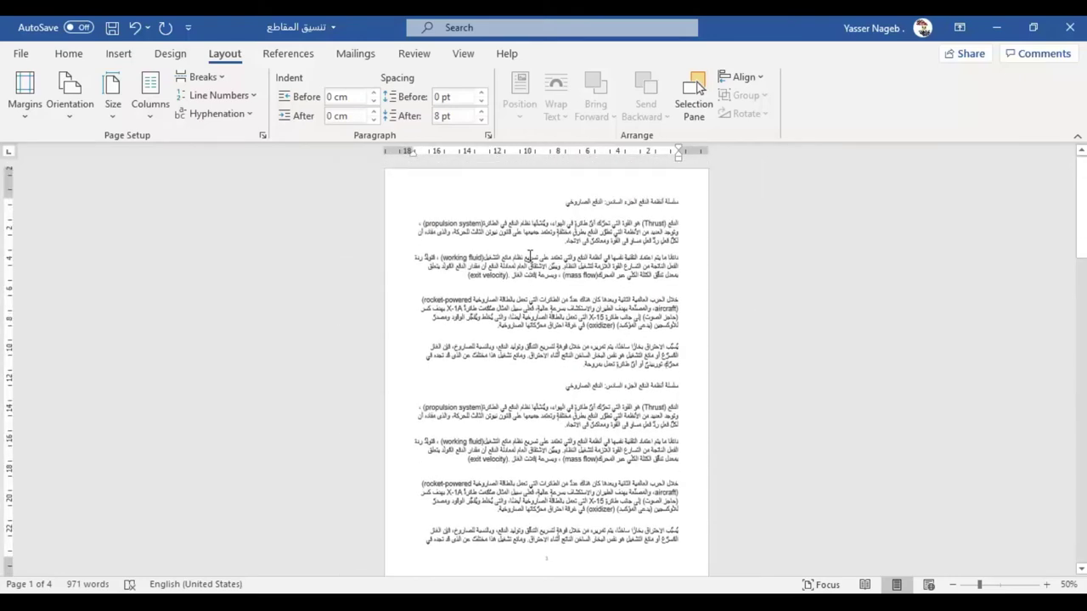
pyautogui.click(628, 259)
pyautogui.click(174, 60)
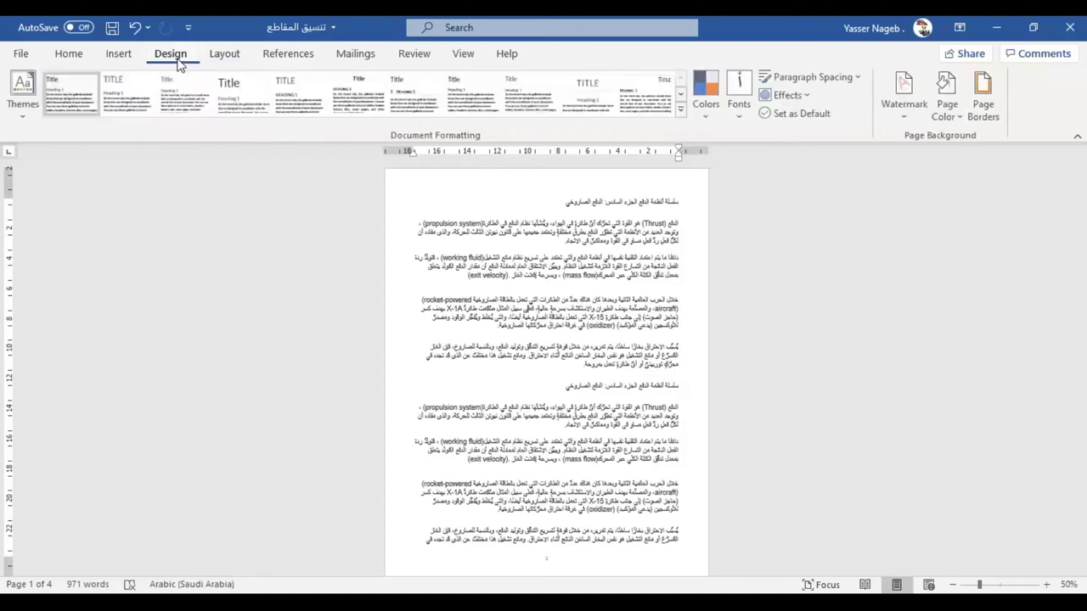
pyautogui.click(948, 106)
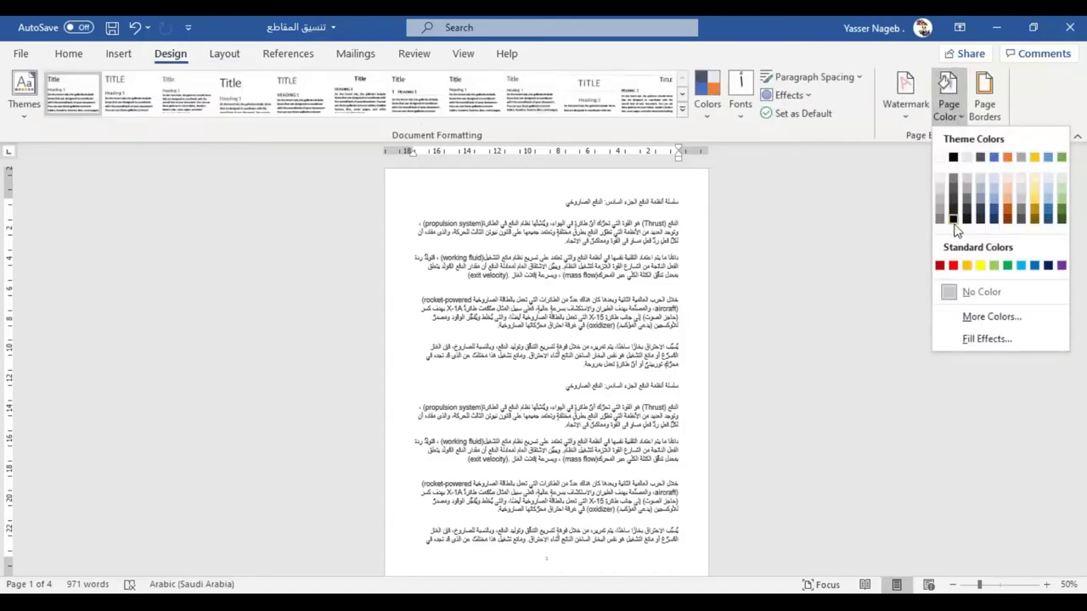
# Step: Apply a light orange page colour and set the article text highlight to No Color
pyautogui.click(1009, 201)
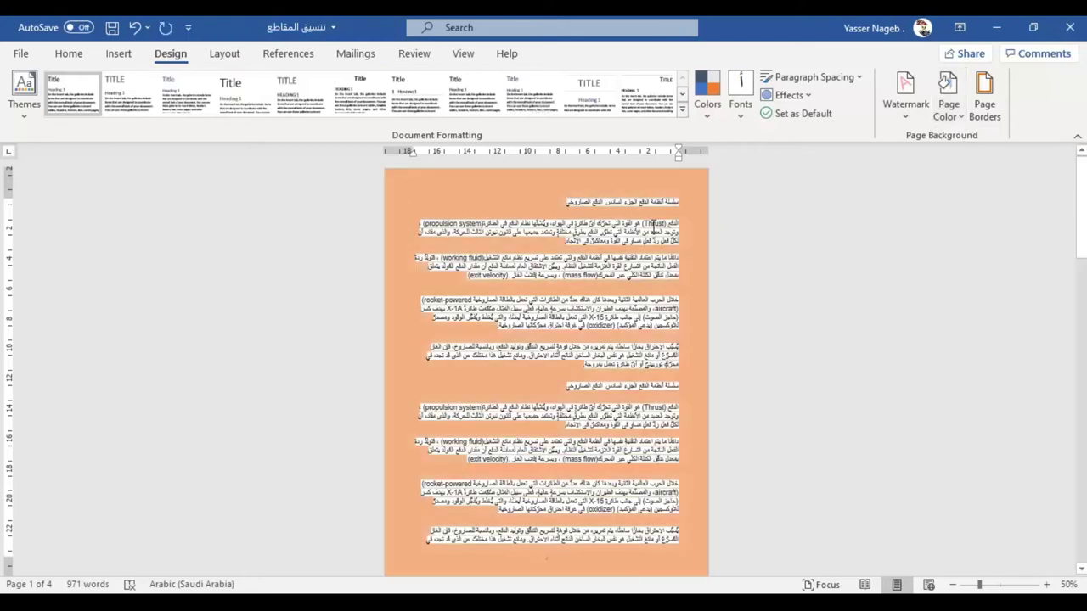
pyautogui.moveTo(690, 204); pyautogui.dragTo(427, 550)
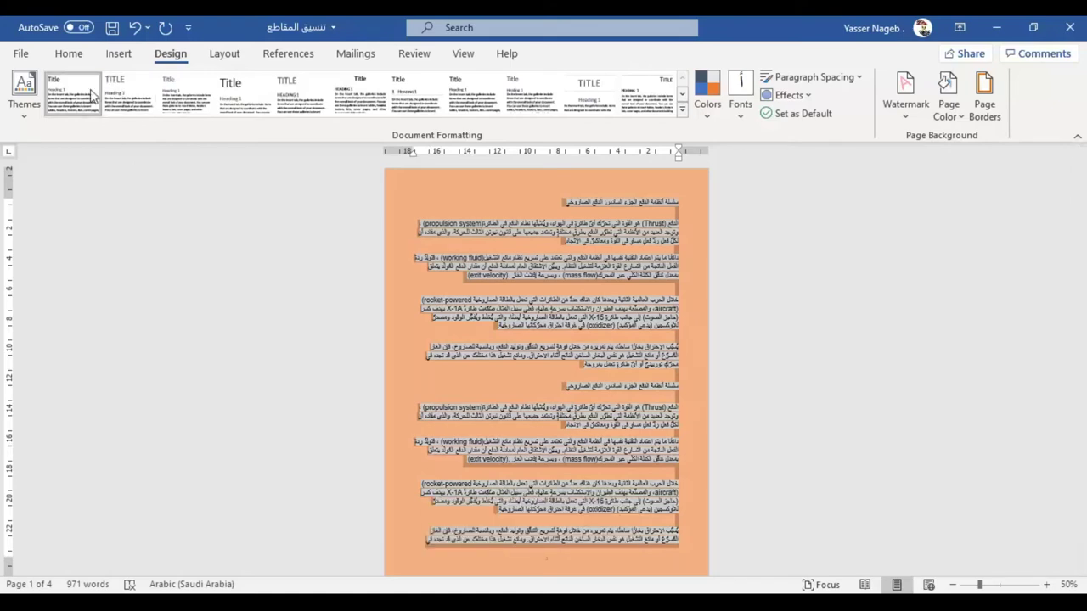
pyautogui.click(70, 60)
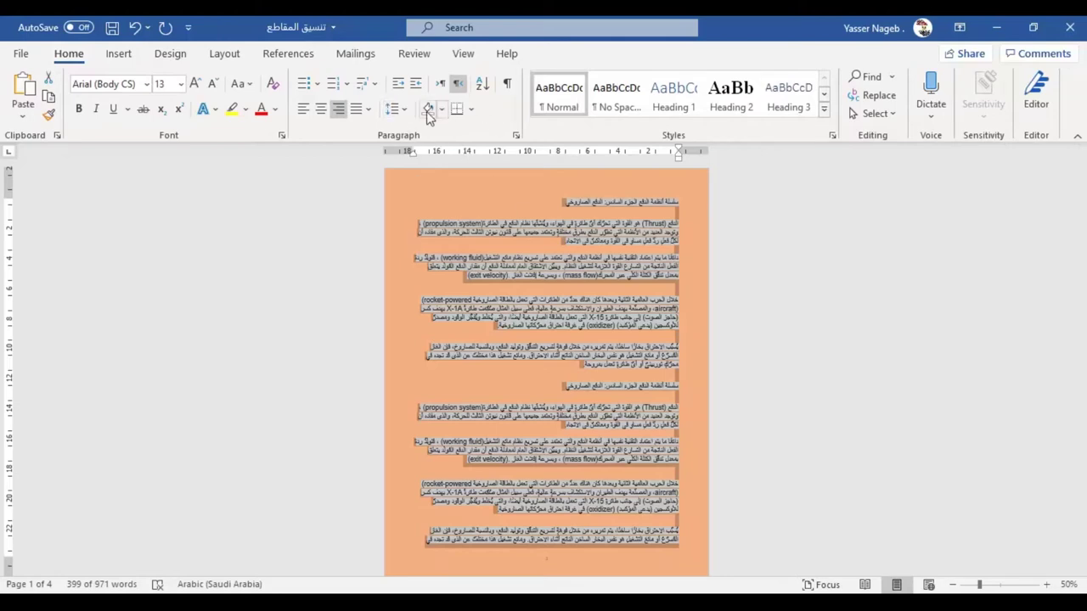
pyautogui.click(245, 108)
pyautogui.click(257, 205)
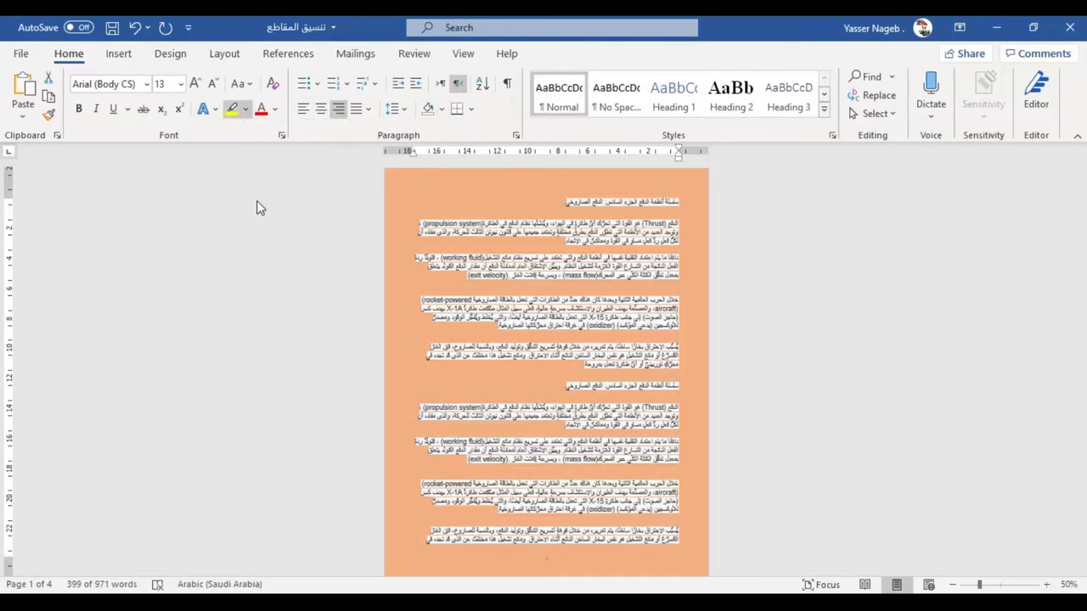
pyautogui.click(643, 300)
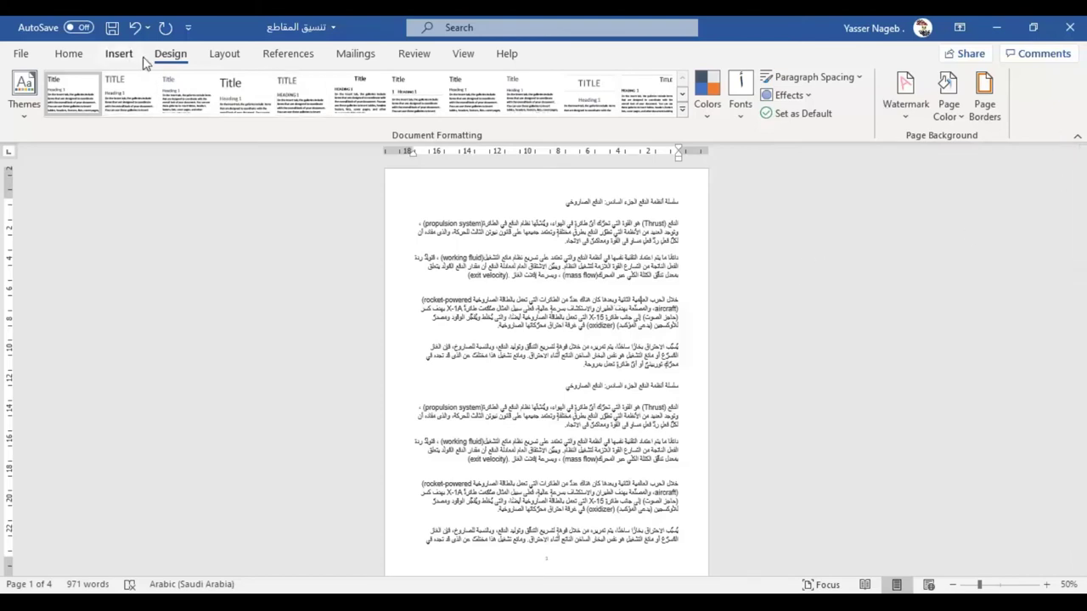
# Step: Add a thick solid box page border, 2¼ pt wide, to the whole document
pyautogui.click(985, 101)
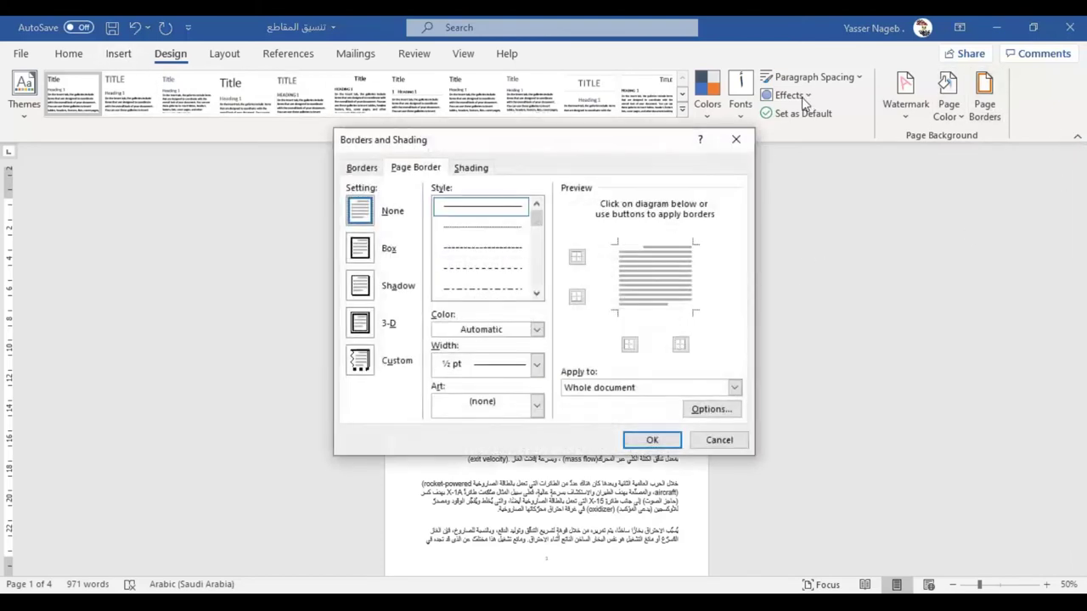
pyautogui.click(360, 248)
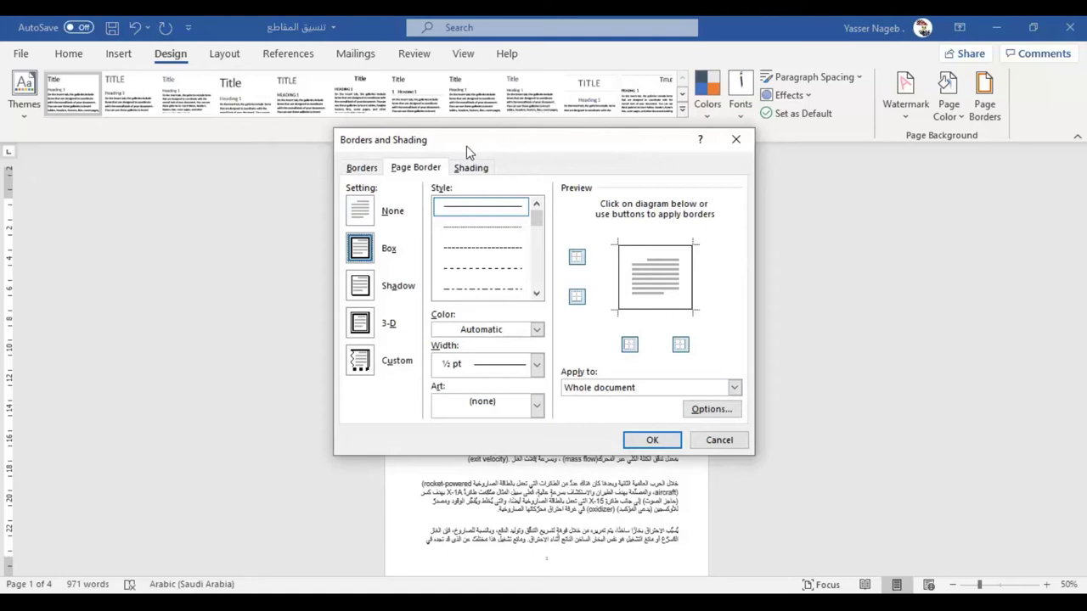
pyautogui.scroll(-2, 476, 232)
pyautogui.scroll(-3, 475, 238)
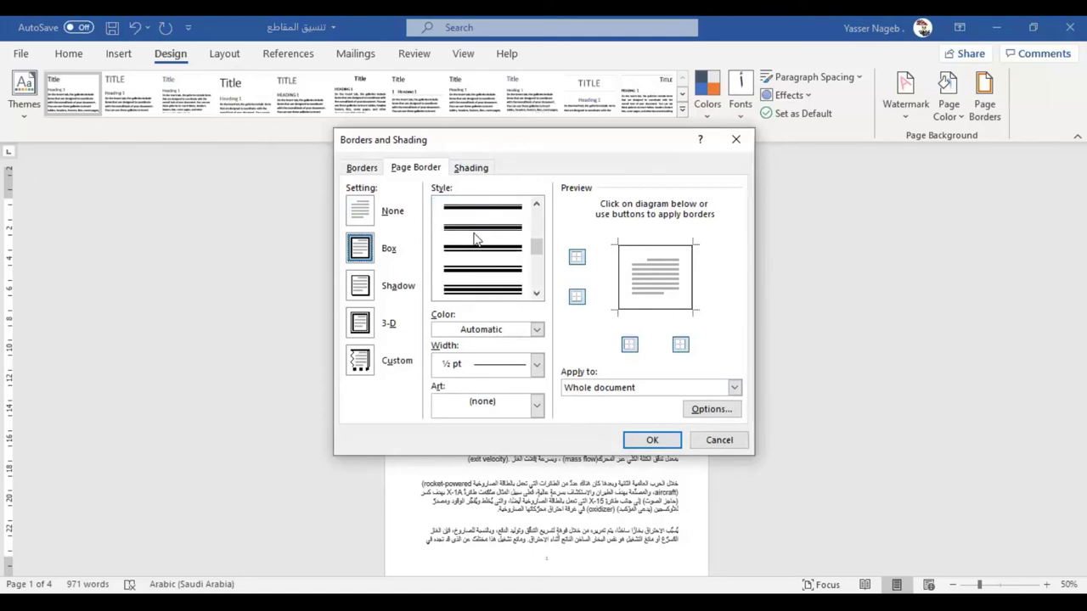
pyautogui.click(497, 209)
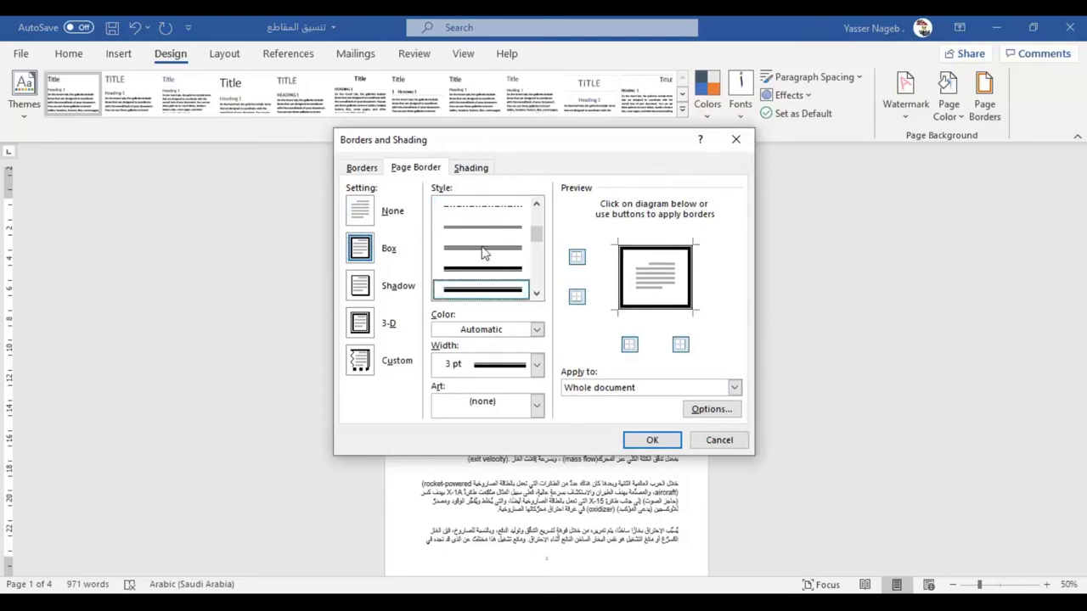
pyautogui.click(520, 367)
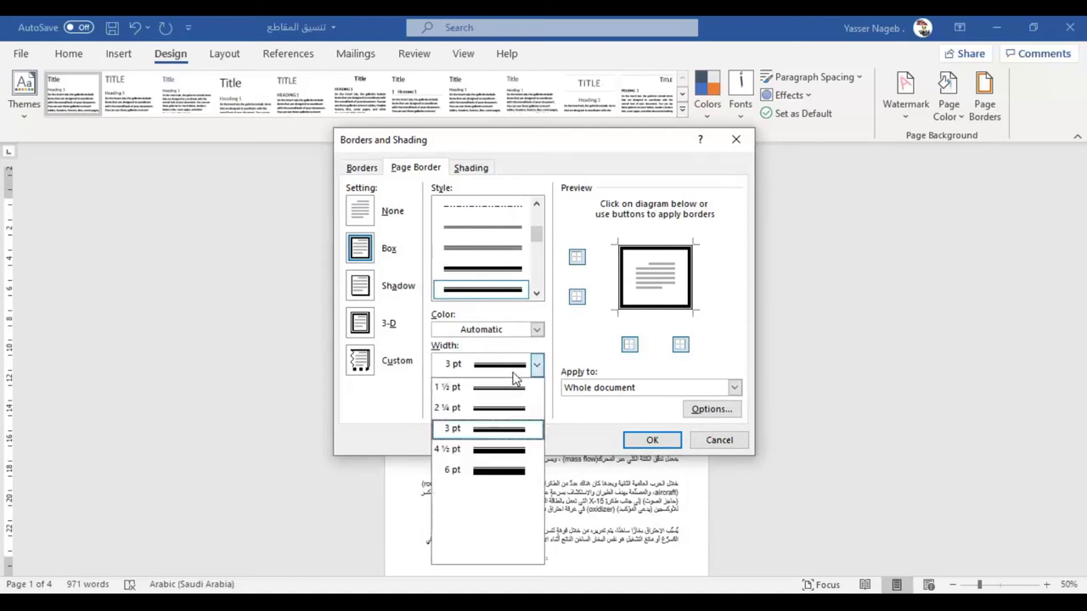
pyautogui.click(489, 409)
pyautogui.click(651, 441)
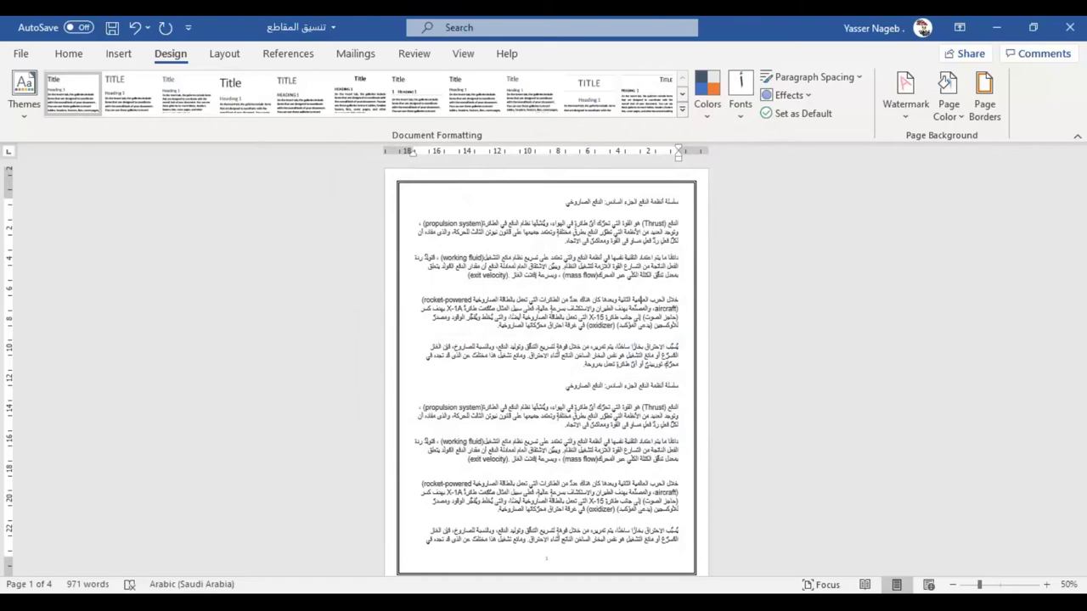
# Step: Zoom in on the page to read the text more easily
pyautogui.click(1046, 584)
pyautogui.click(1046, 584)
pyautogui.click(1046, 584)
pyautogui.click(1046, 585)
pyautogui.click(1046, 584)
pyautogui.click(1046, 584)
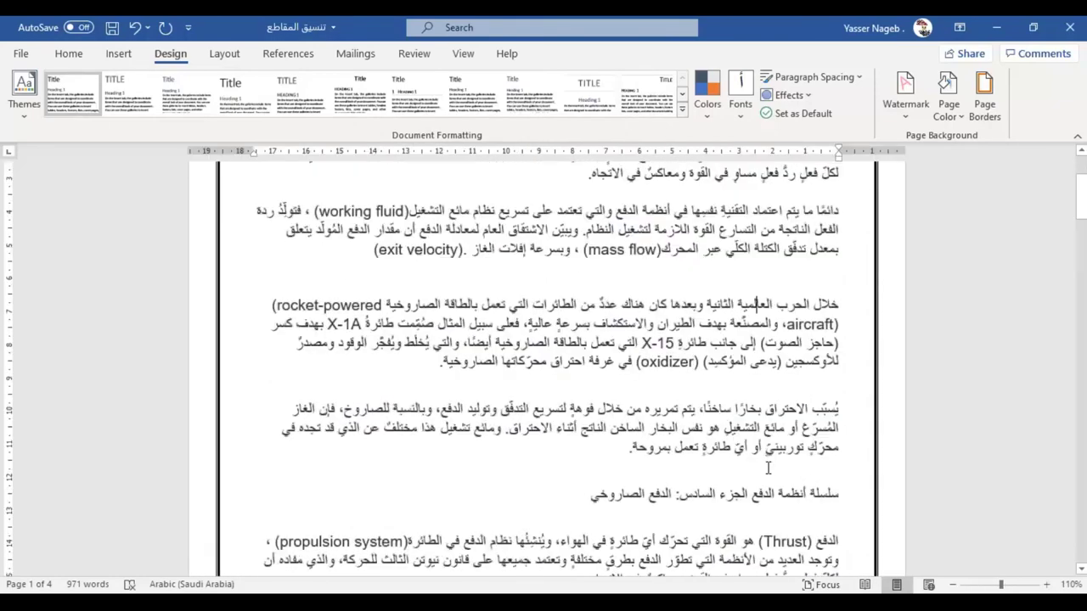
pyautogui.scroll(3, 768, 468)
pyautogui.scroll(-5, 552, 259)
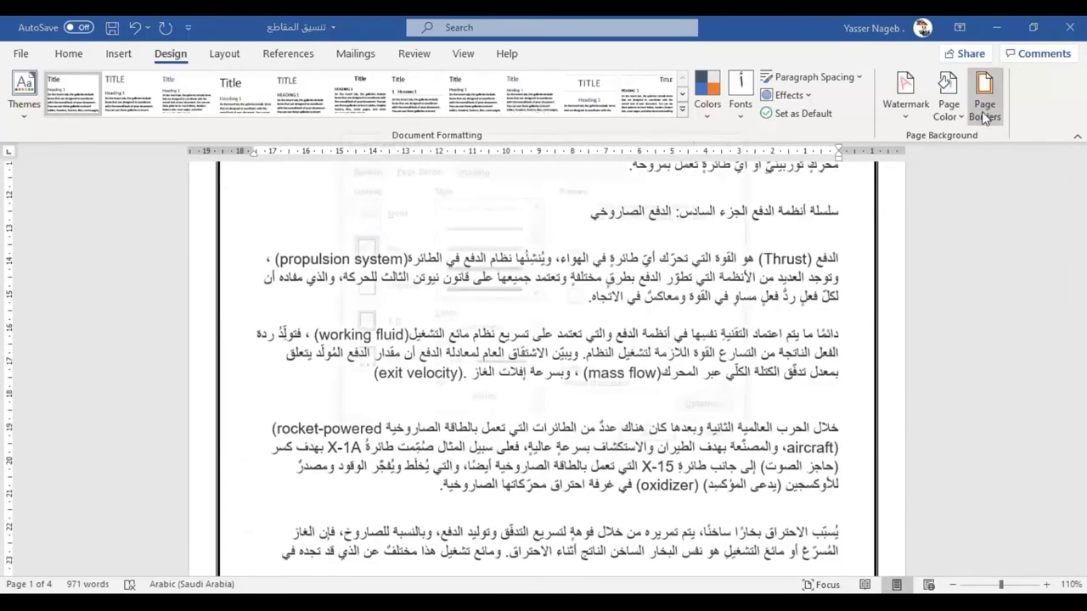
# Step: Apply a knot-pattern art border around the page from Page Borders
pyautogui.click(984, 94)
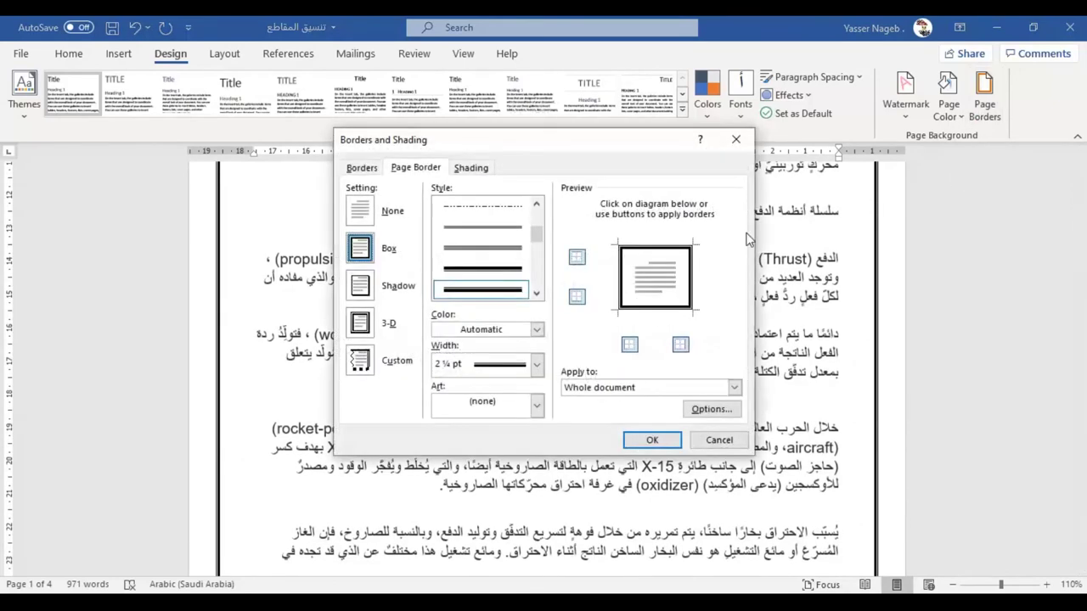
pyautogui.click(475, 405)
pyautogui.scroll(-2, 479, 459)
pyautogui.scroll(-2, 480, 479)
pyautogui.scroll(-2, 480, 486)
pyautogui.scroll(-2, 480, 485)
pyautogui.scroll(-2, 480, 485)
pyautogui.scroll(-2, 480, 485)
pyautogui.scroll(-2, 480, 486)
pyautogui.click(490, 512)
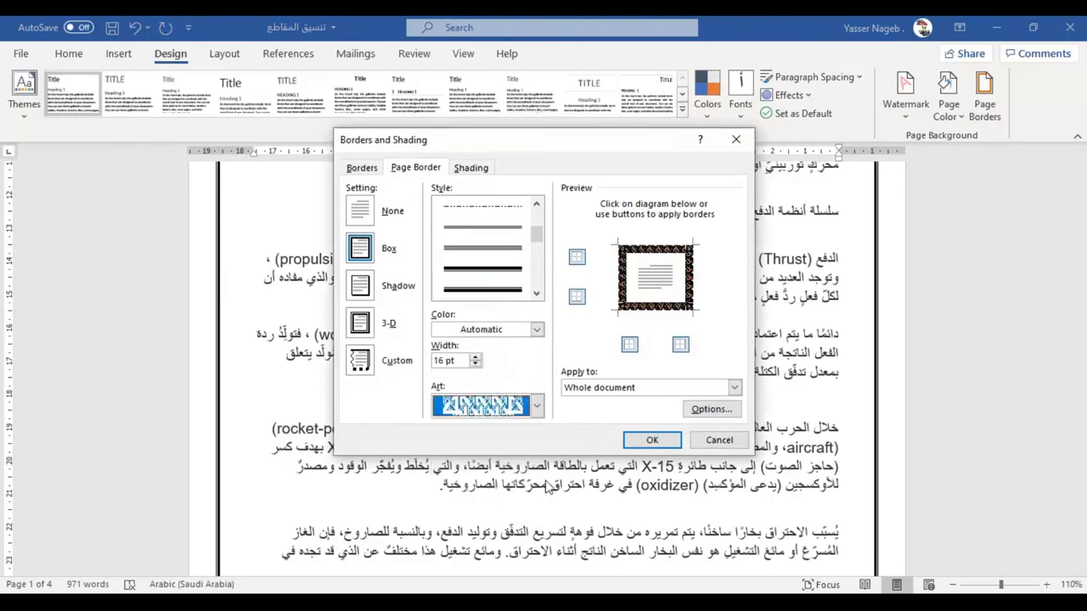
pyautogui.click(651, 439)
pyautogui.scroll(1, 785, 437)
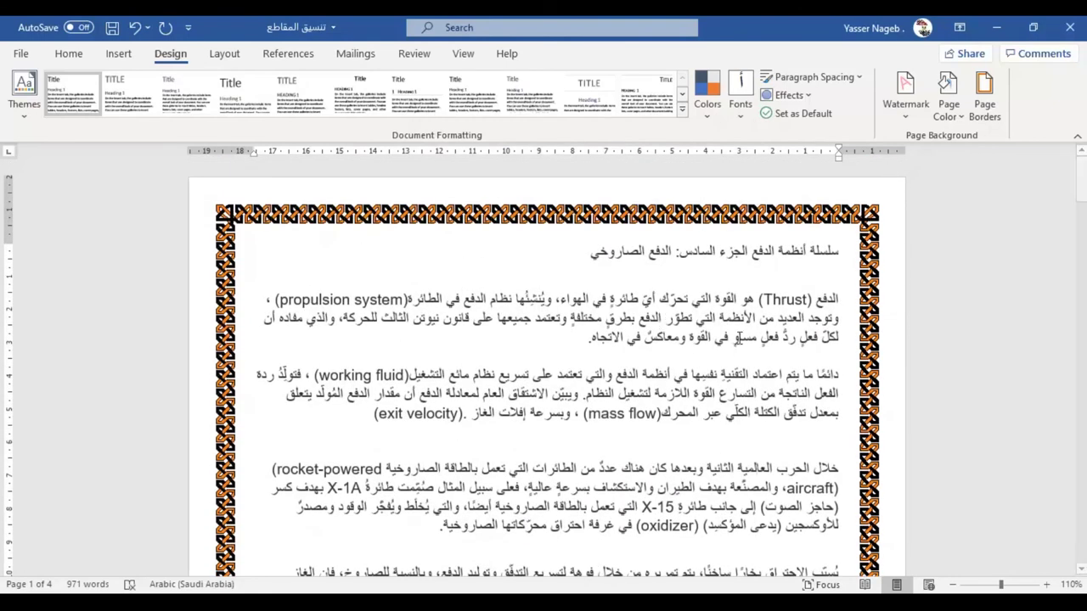
# Step: Reduce the art page border width to 9 pt
pyautogui.click(985, 95)
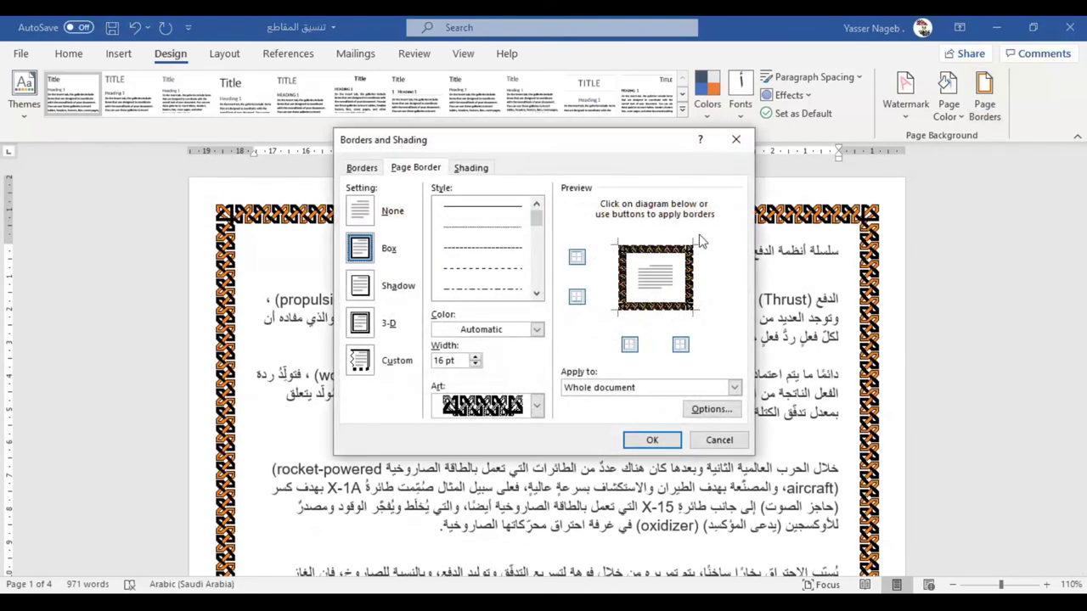
pyautogui.click(475, 364)
pyautogui.click(475, 364)
pyautogui.click(476, 363)
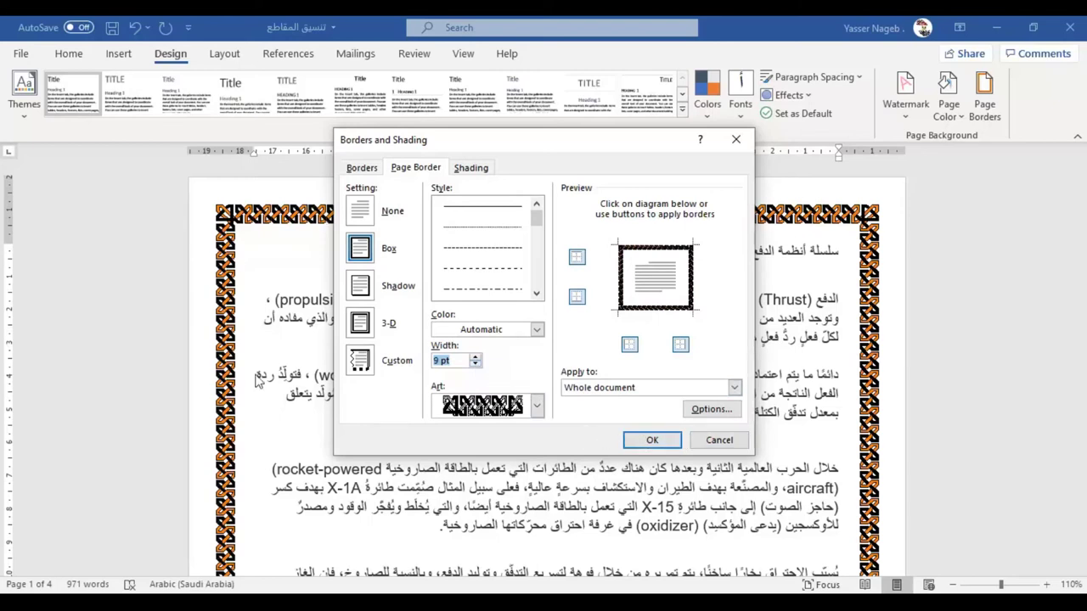
pyautogui.click(635, 434)
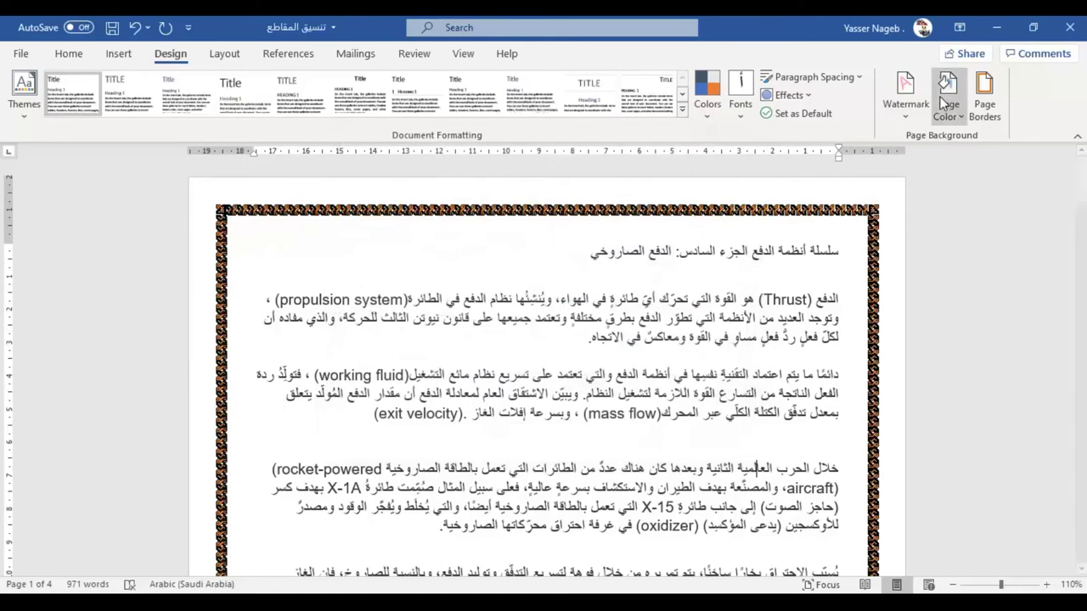
# Step: Thicken the art page border to 14 pt
pyautogui.click(983, 119)
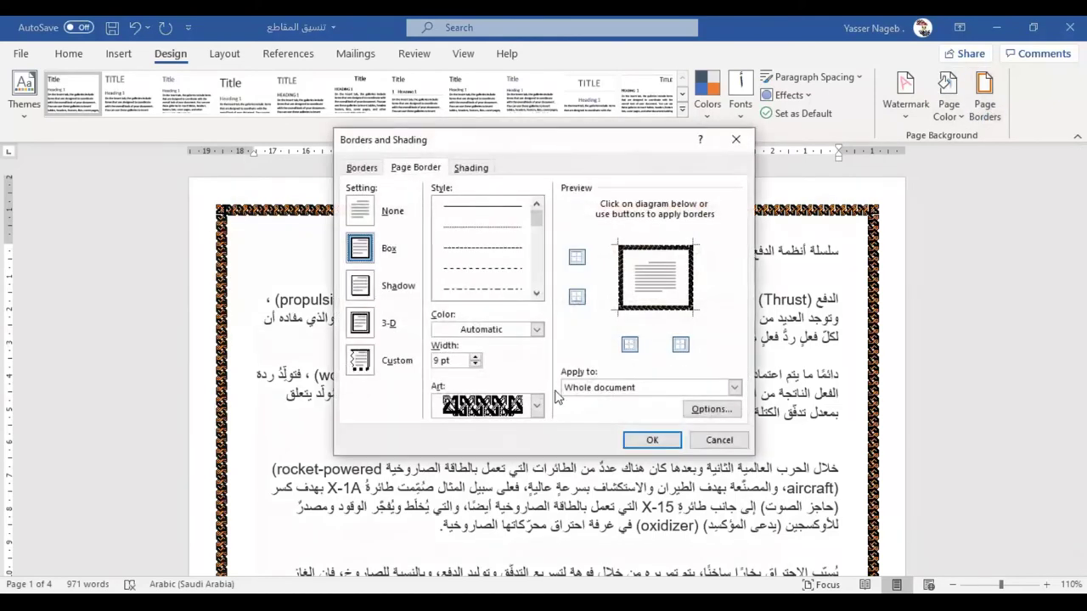
pyautogui.click(476, 356)
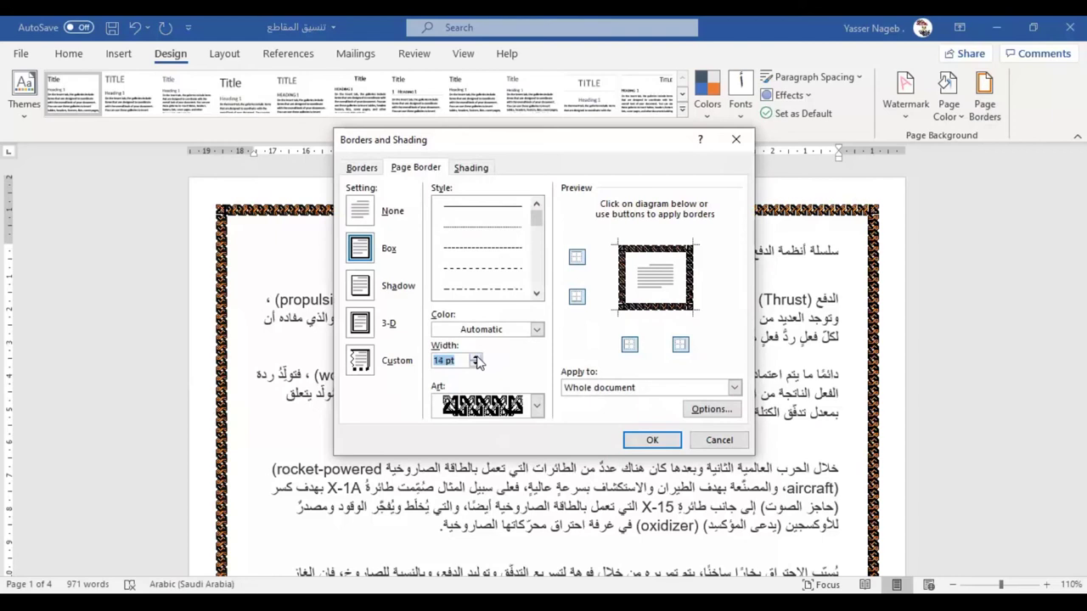
pyautogui.click(652, 441)
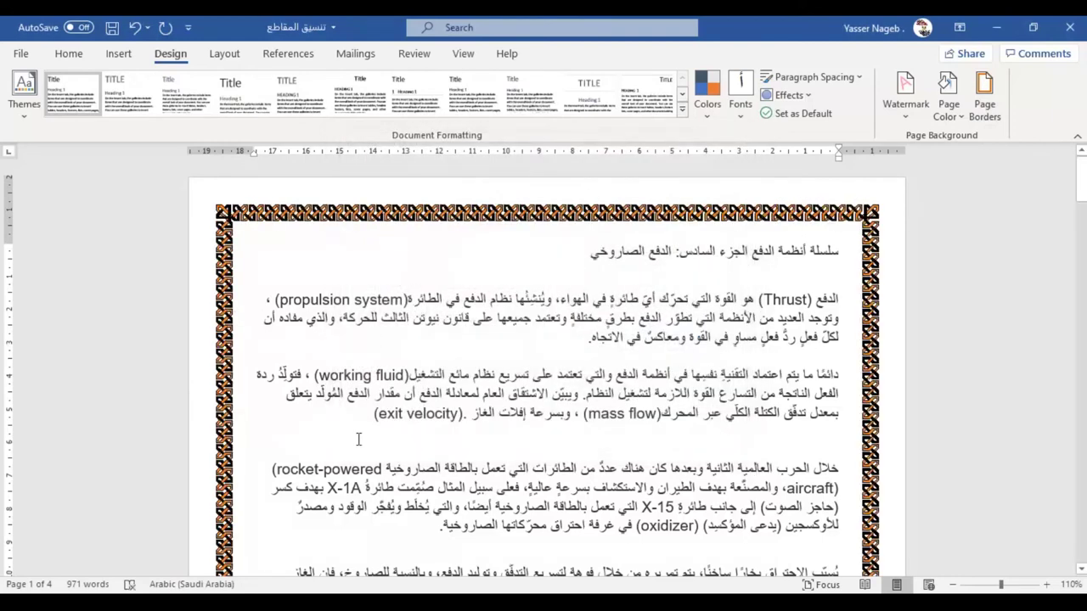
# Step: Replace the art border with a solid 2¼ pt line in 3-D style
pyautogui.click(983, 89)
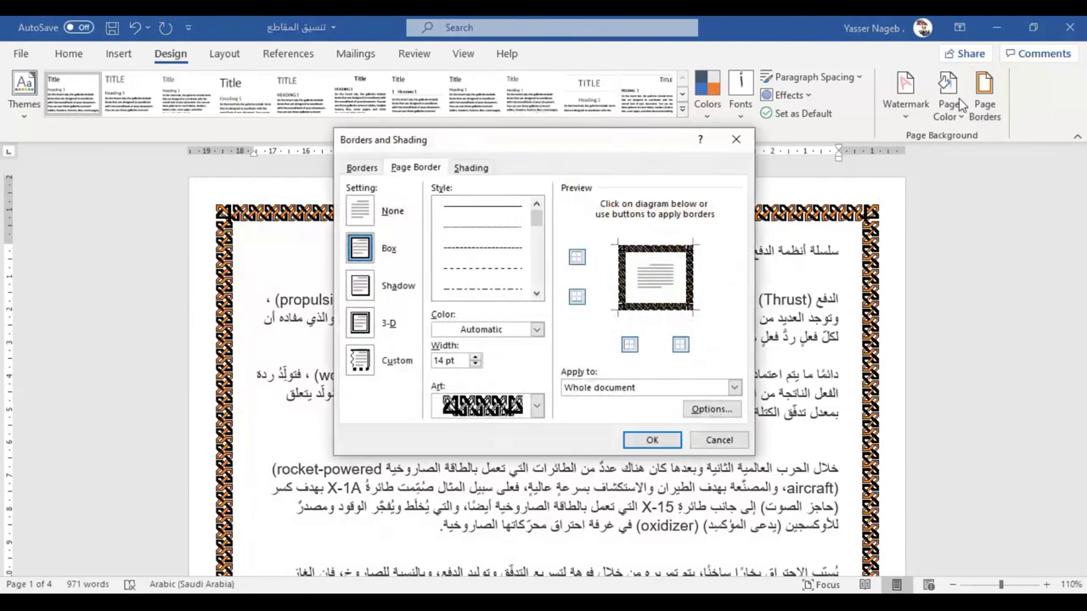
pyautogui.click(465, 215)
pyautogui.click(478, 363)
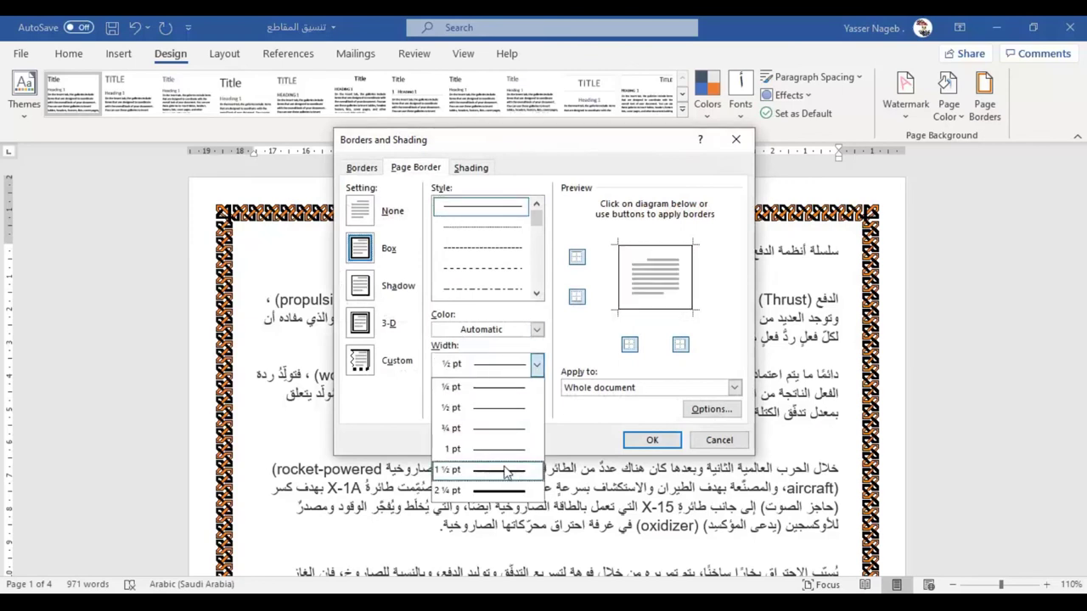
pyautogui.click(489, 455)
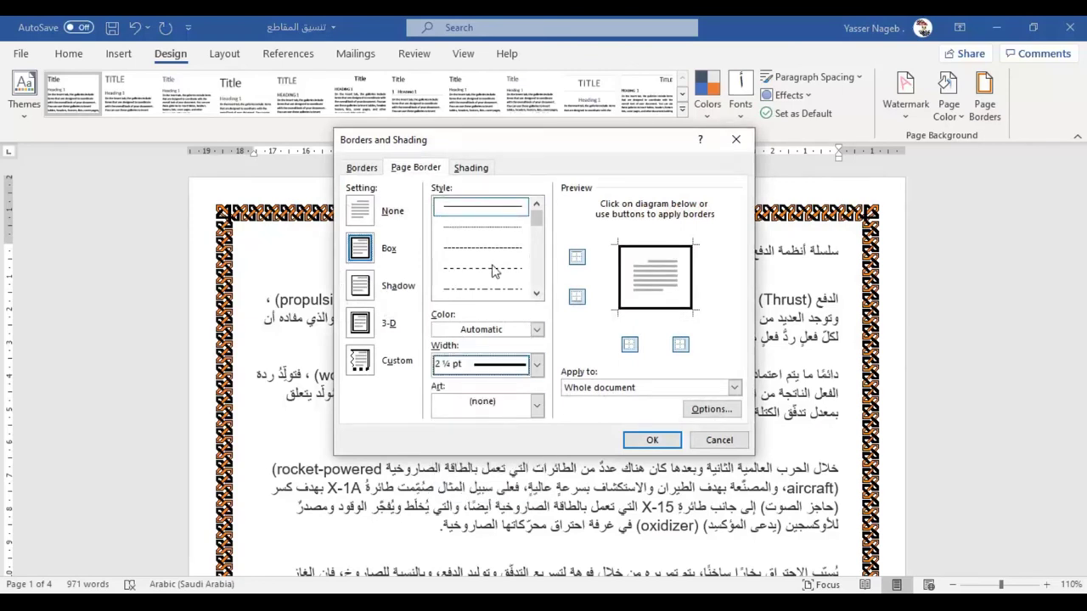
pyautogui.click(361, 290)
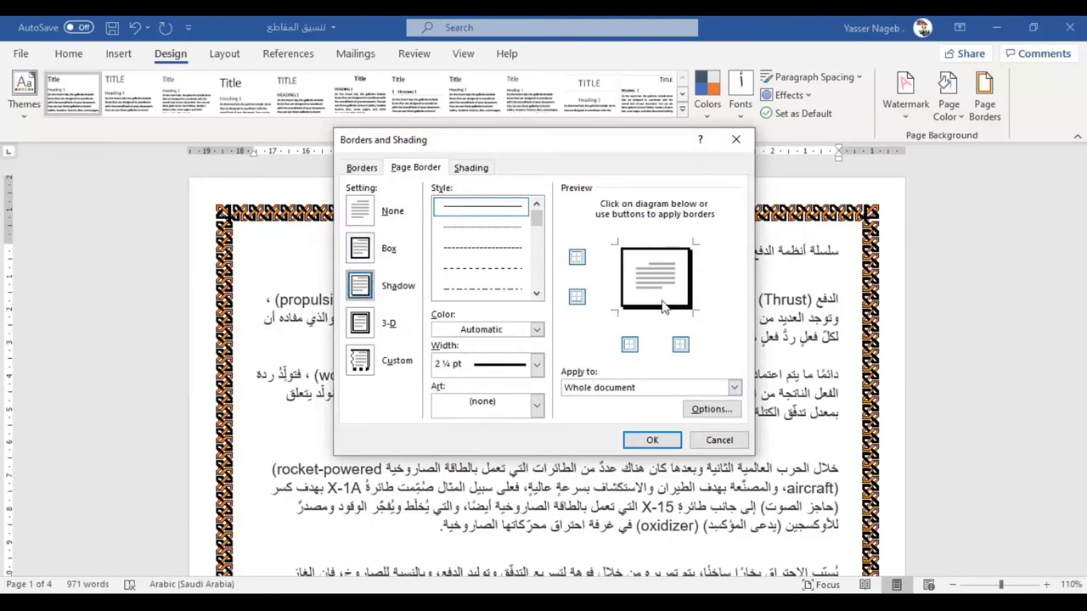
pyautogui.click(355, 327)
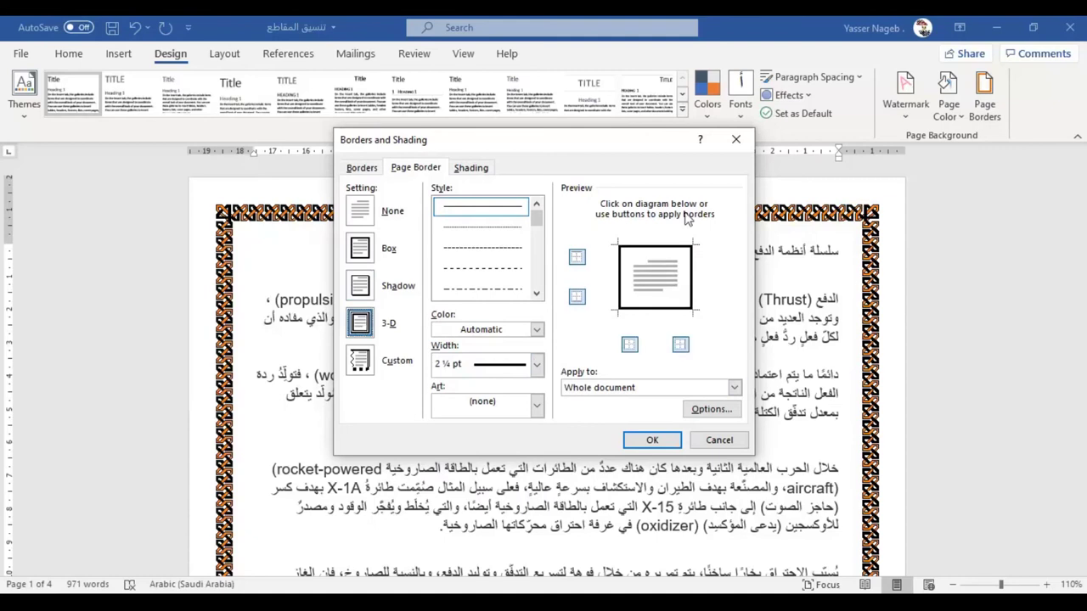
pyautogui.click(652, 440)
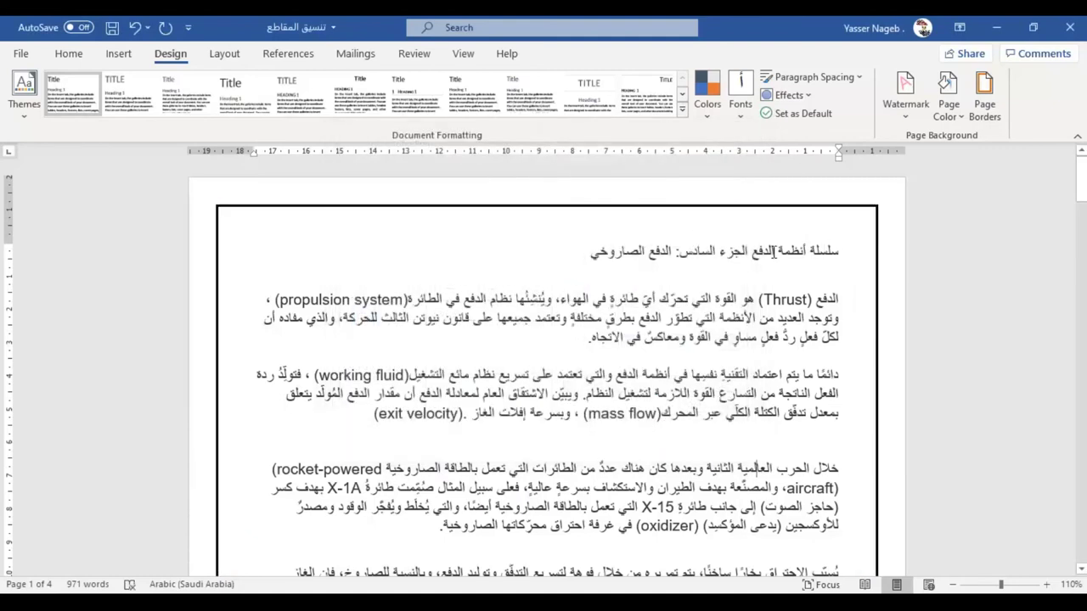
# Step: Confirm the border applies to the whole document, closing Page Borders without changes
pyautogui.click(985, 89)
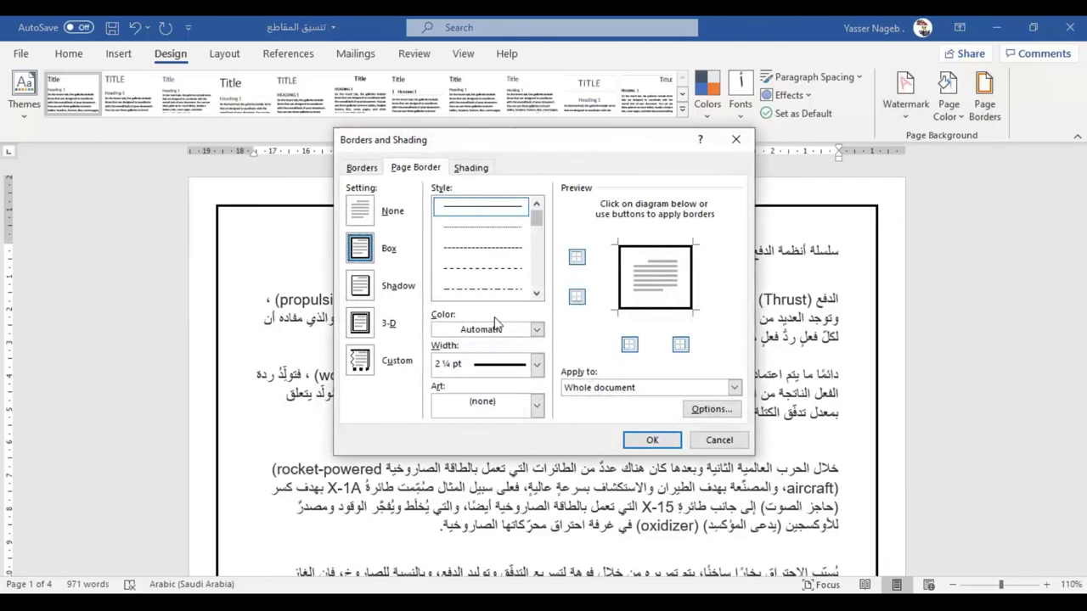
pyautogui.click(610, 390)
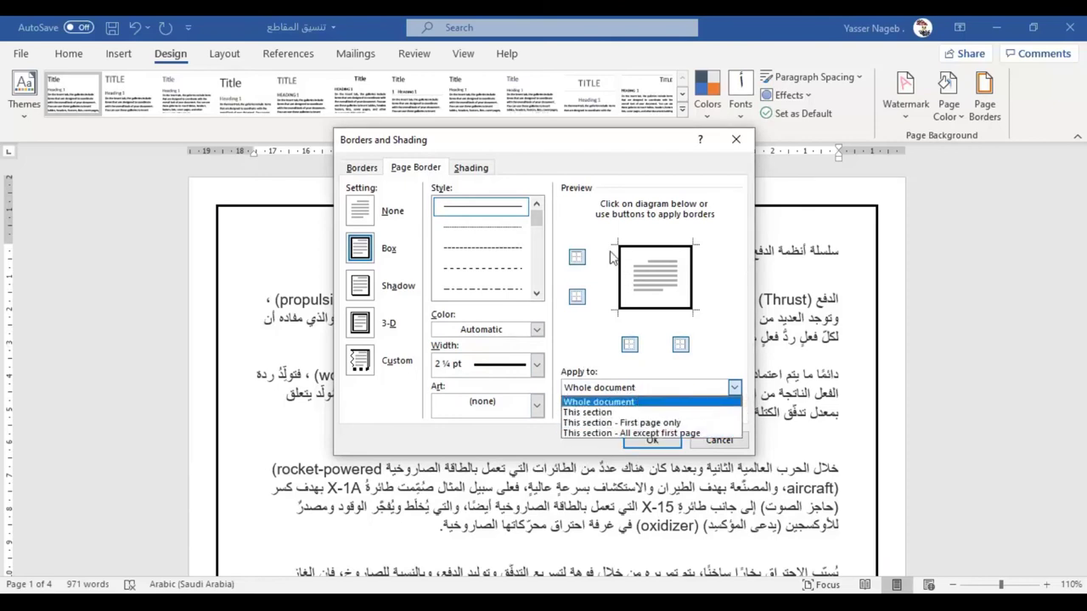
pyautogui.press('Escape')
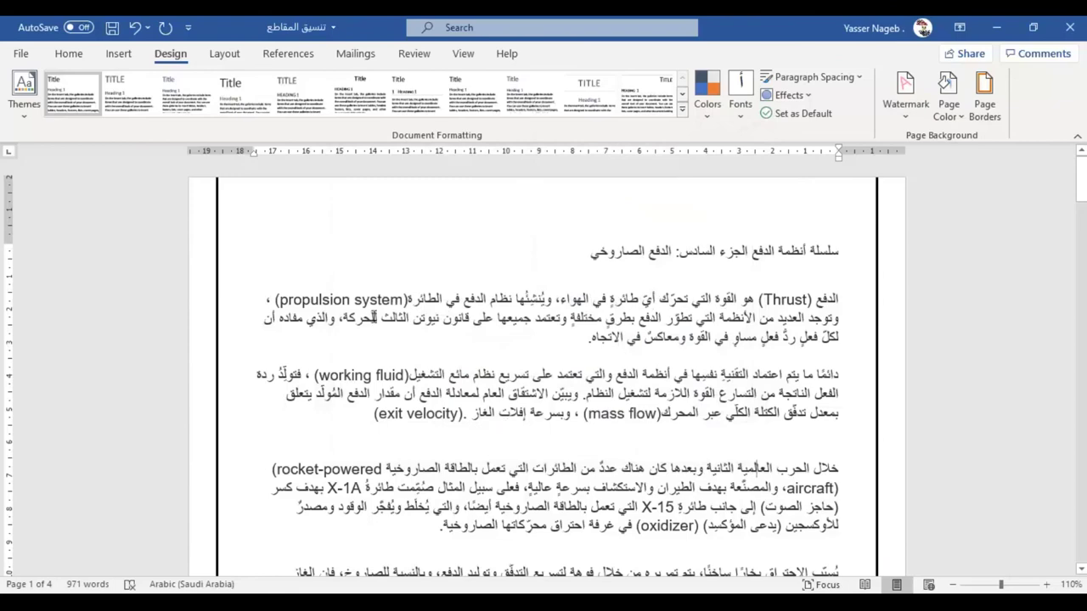
pyautogui.scroll(-2, 373, 317)
pyautogui.scroll(-5, 377, 340)
pyautogui.scroll(-3, 381, 365)
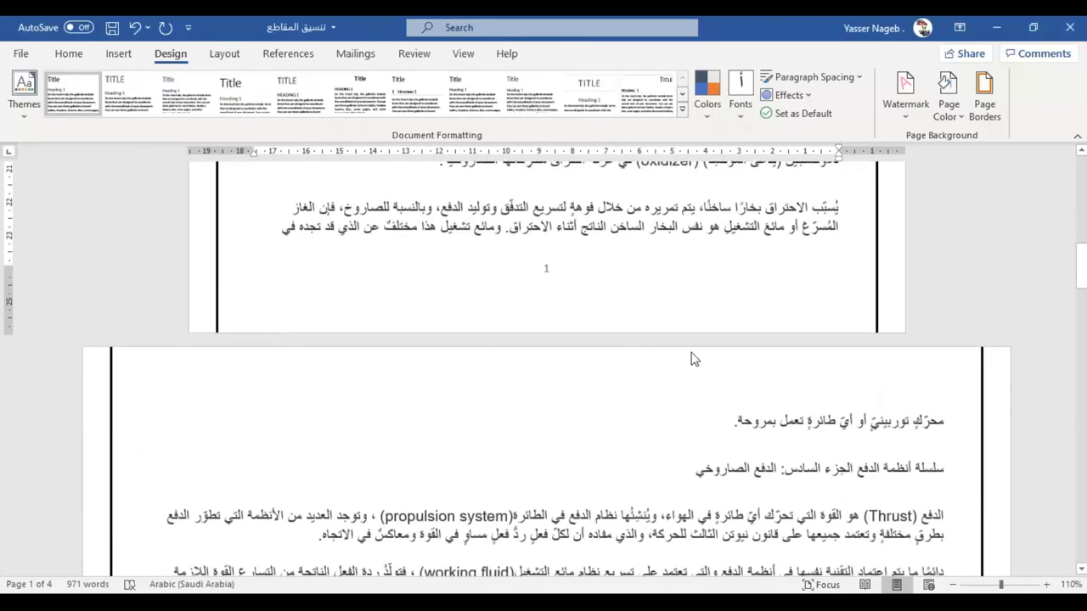
pyautogui.scroll(-3, 692, 359)
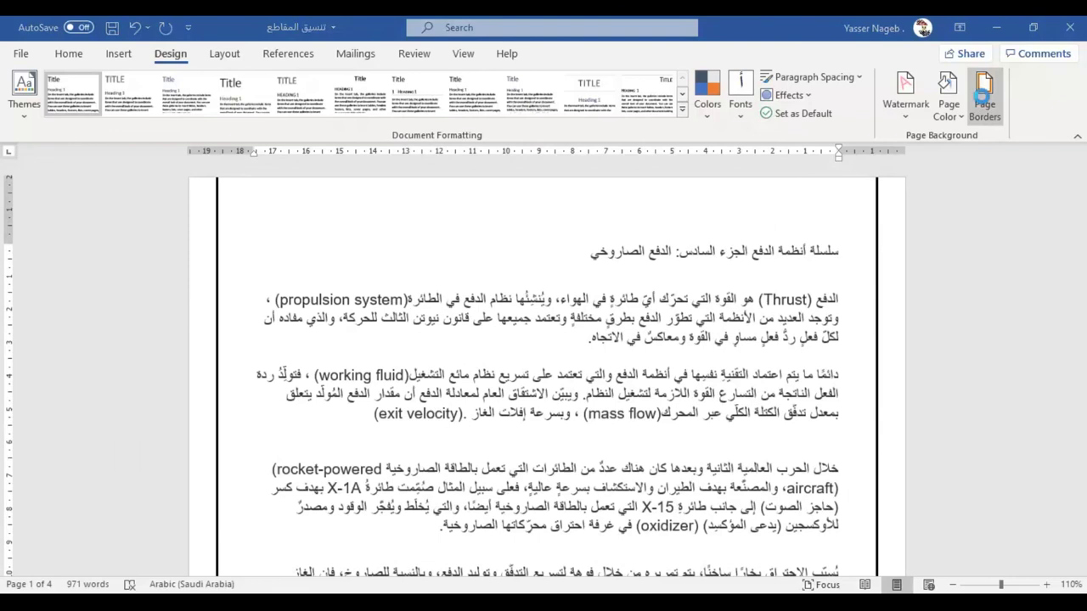
# Step: Set the 2¼ pt black page border to Box, with top and bottom edges included
pyautogui.click(983, 92)
pyautogui.click(578, 257)
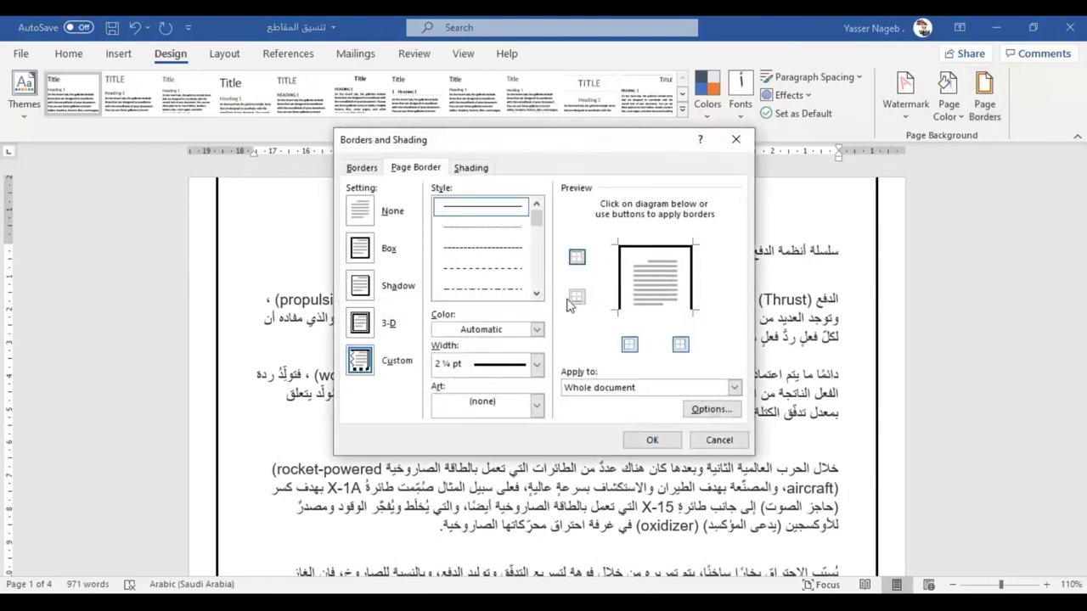
pyautogui.click(576, 297)
pyautogui.click(359, 248)
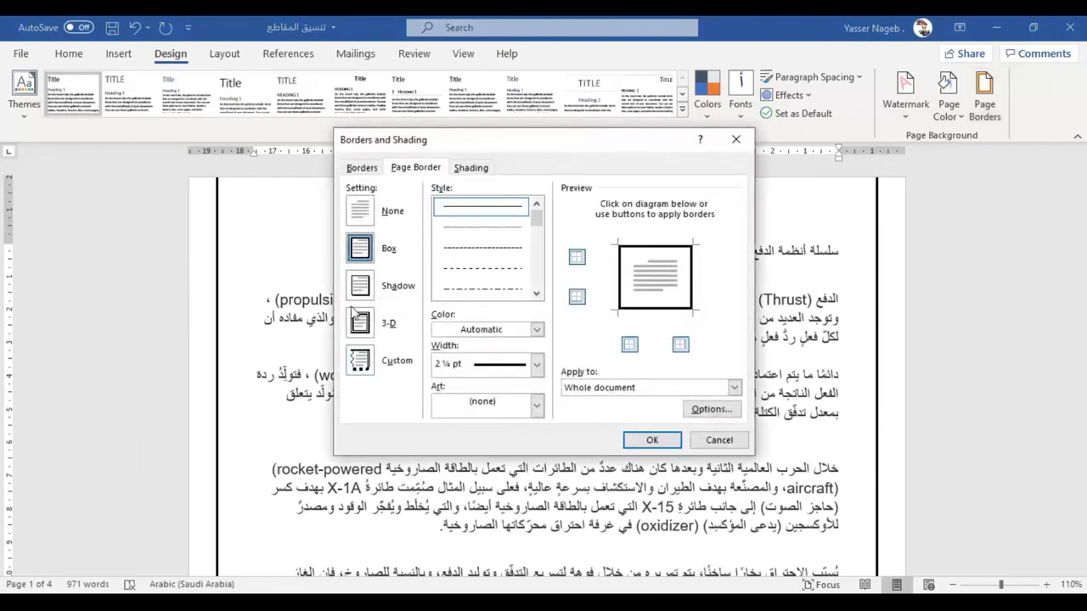
pyautogui.click(654, 440)
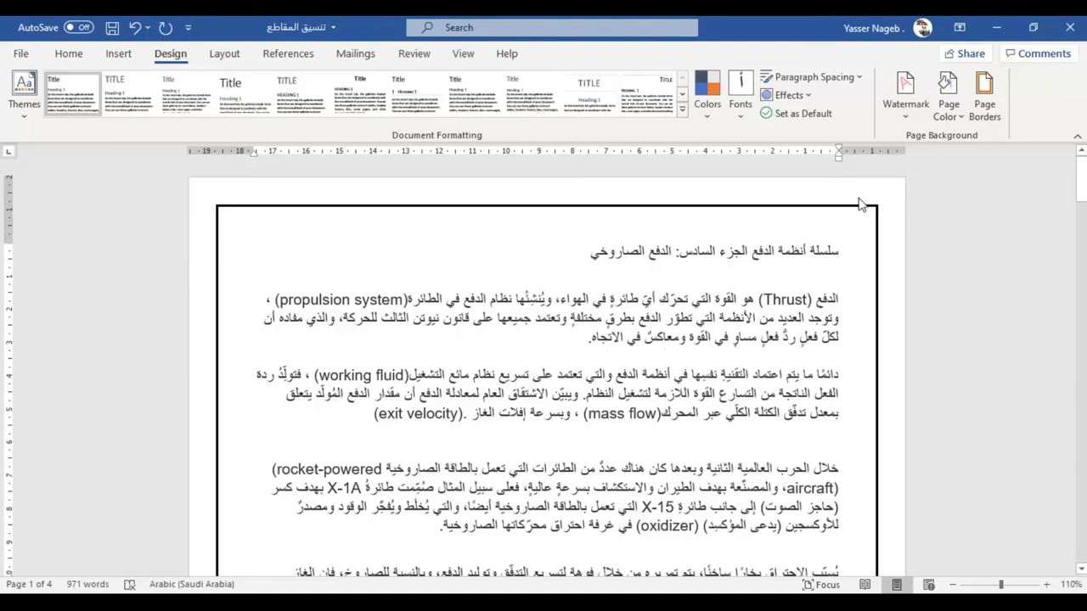
# Step: Drag the left and right ruler indents outward to widen the article text
pyautogui.press('Up')
pyautogui.press('Up')
pyautogui.press('Up')
pyautogui.moveTo(253, 148); pyautogui.dragTo(231, 146)
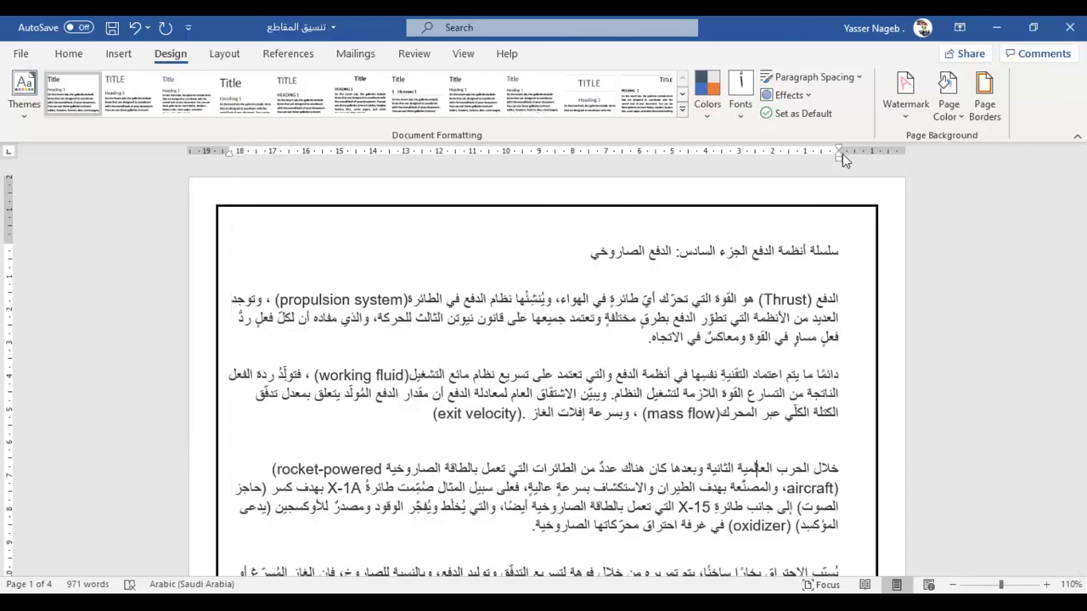
pyautogui.moveTo(843, 154); pyautogui.dragTo(864, 153)
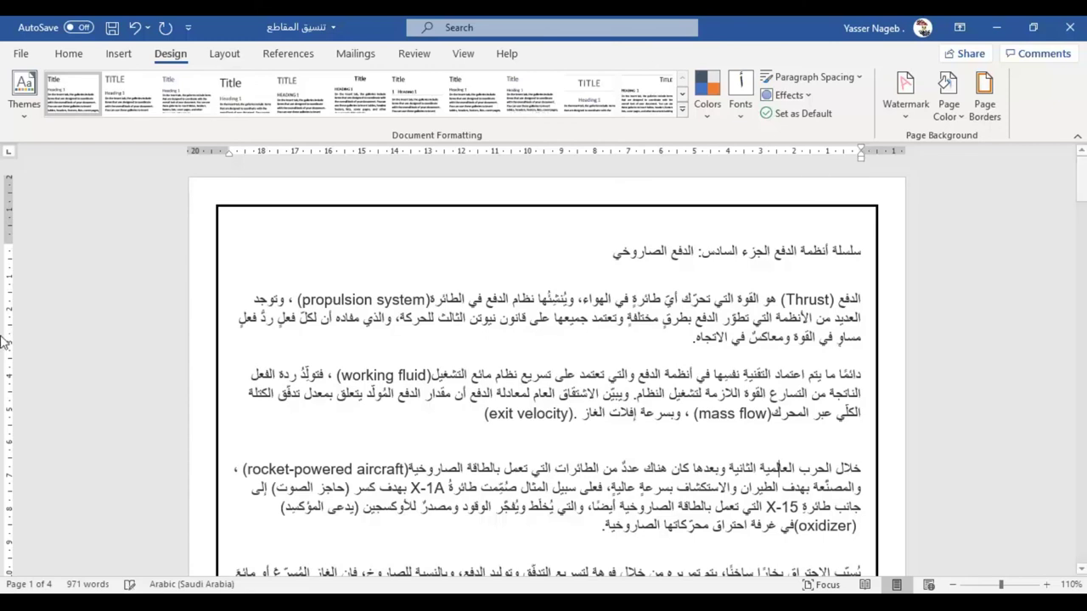
# Step: Raise the top margin toward the border and adjust the bottom margin
pyautogui.moveTo(9, 227); pyautogui.dragTo(9, 219)
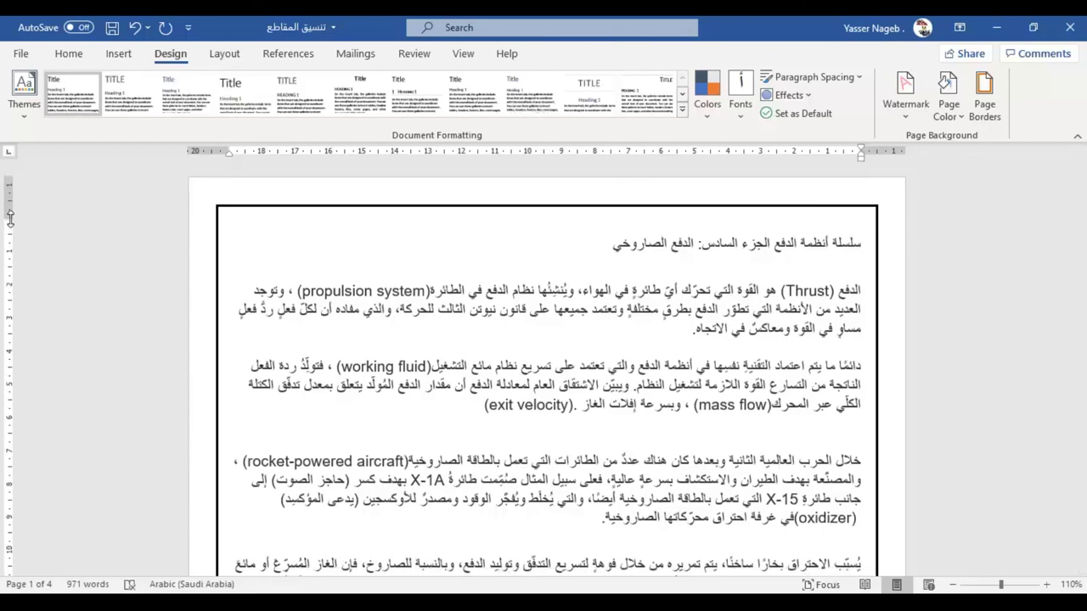
pyautogui.scroll(-5, 368, 452)
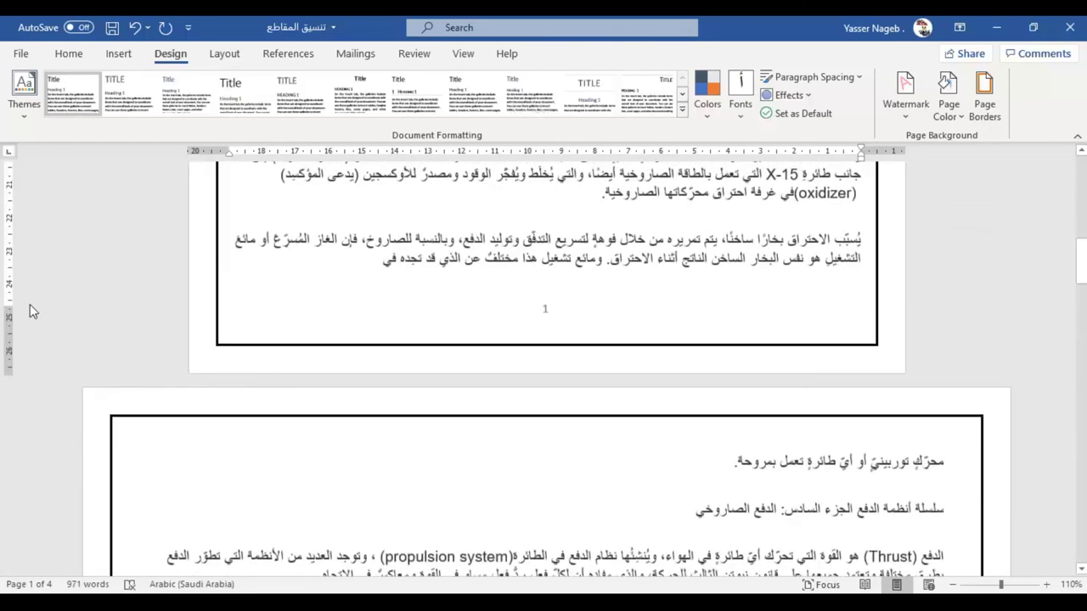
pyautogui.moveTo(9, 308); pyautogui.dragTo(9, 321)
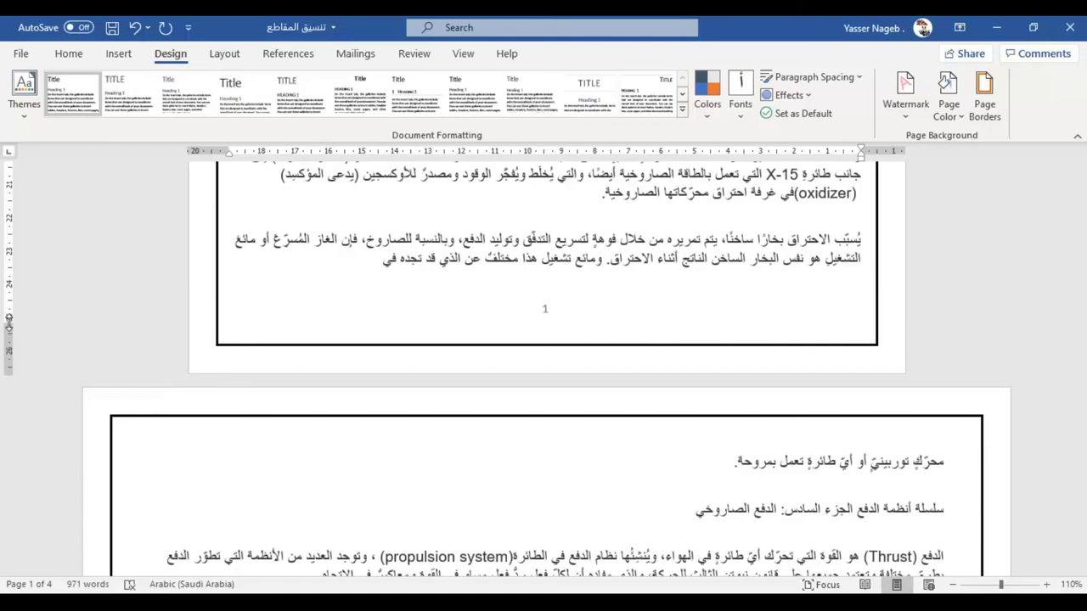
pyautogui.scroll(5, 545, 322)
pyautogui.scroll(-2, 544, 313)
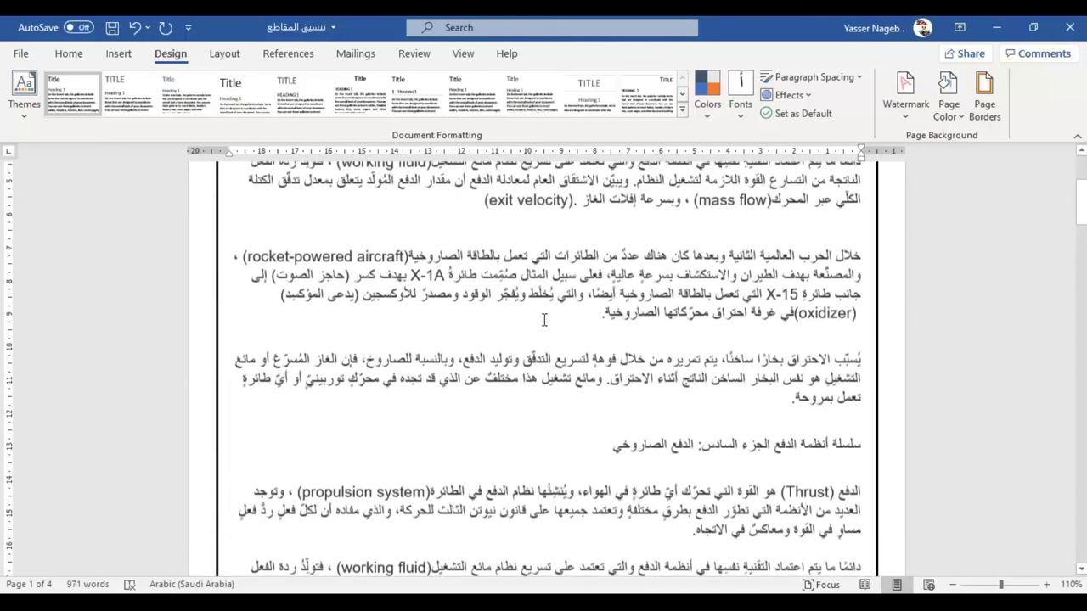
pyautogui.scroll(-5, 545, 319)
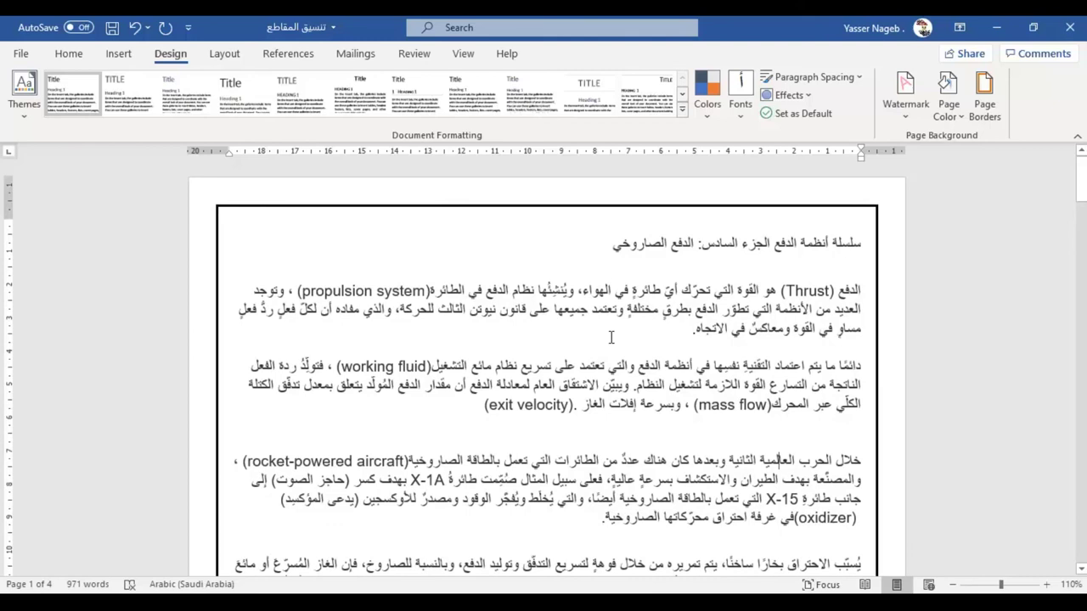